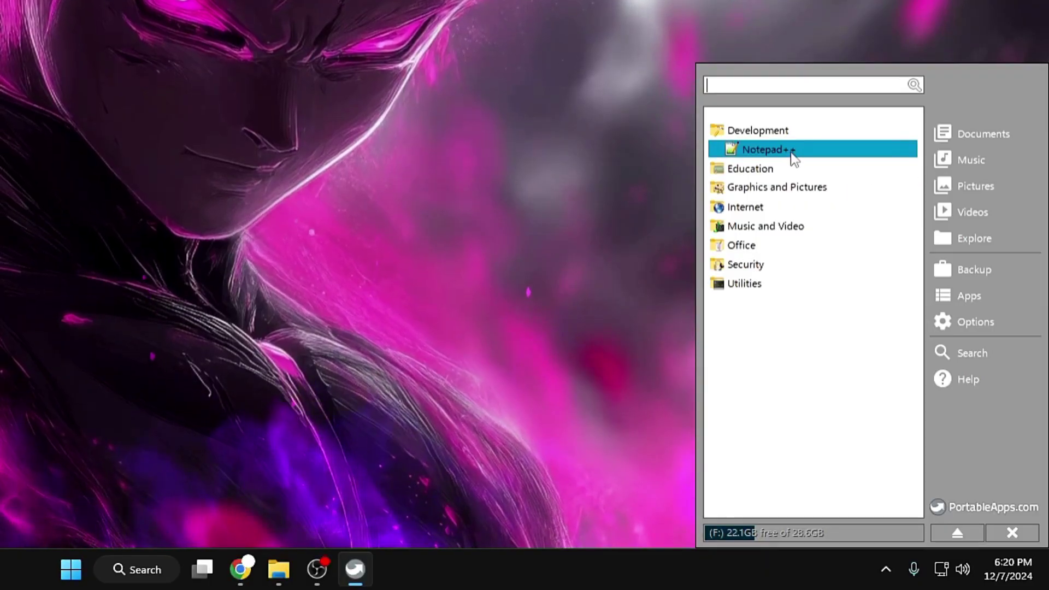
# Expand the app categories from Development through Office to look over the installed portable apps
pyautogui.click(777, 154)
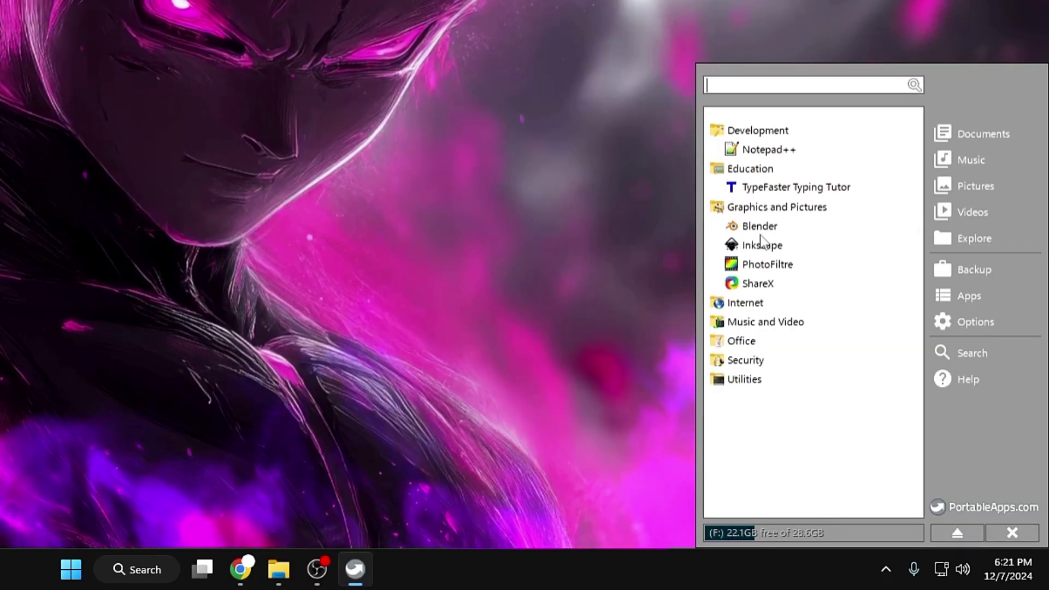
pyautogui.click(771, 284)
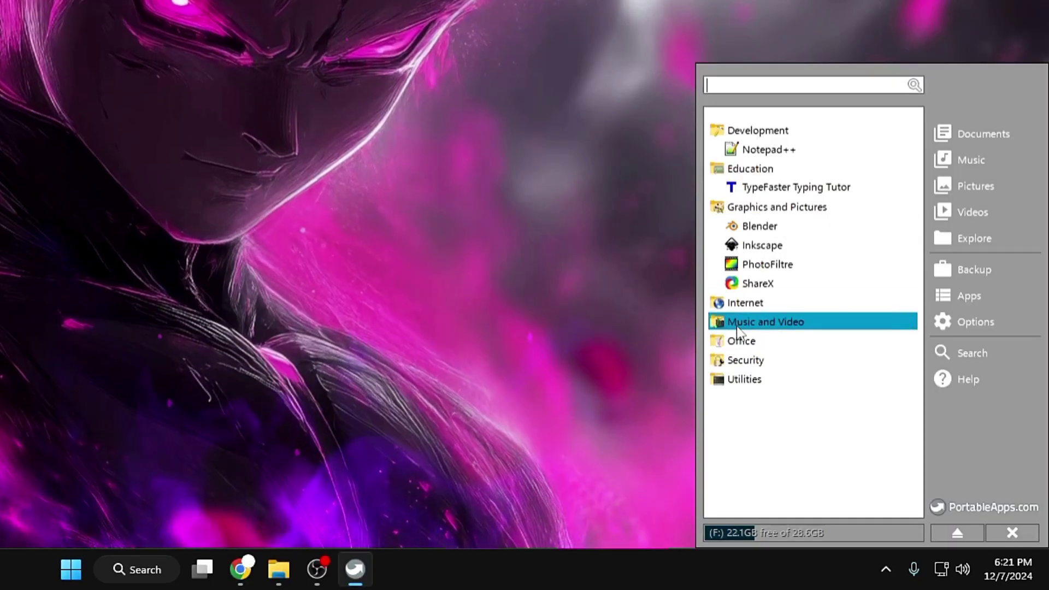
pyautogui.click(744, 303)
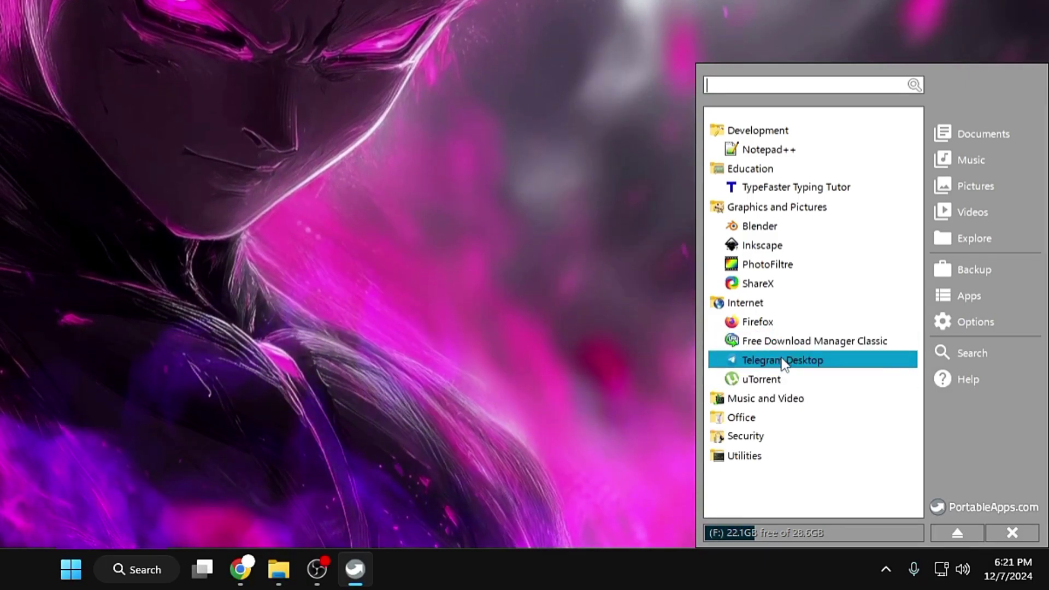
pyautogui.click(757, 404)
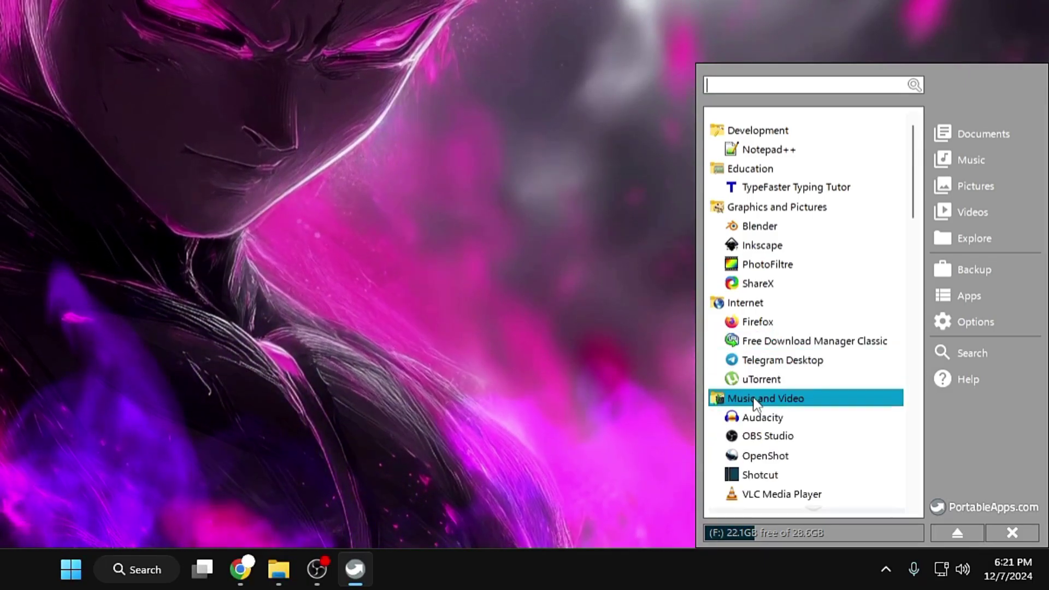
pyautogui.scroll(-1, 778, 410)
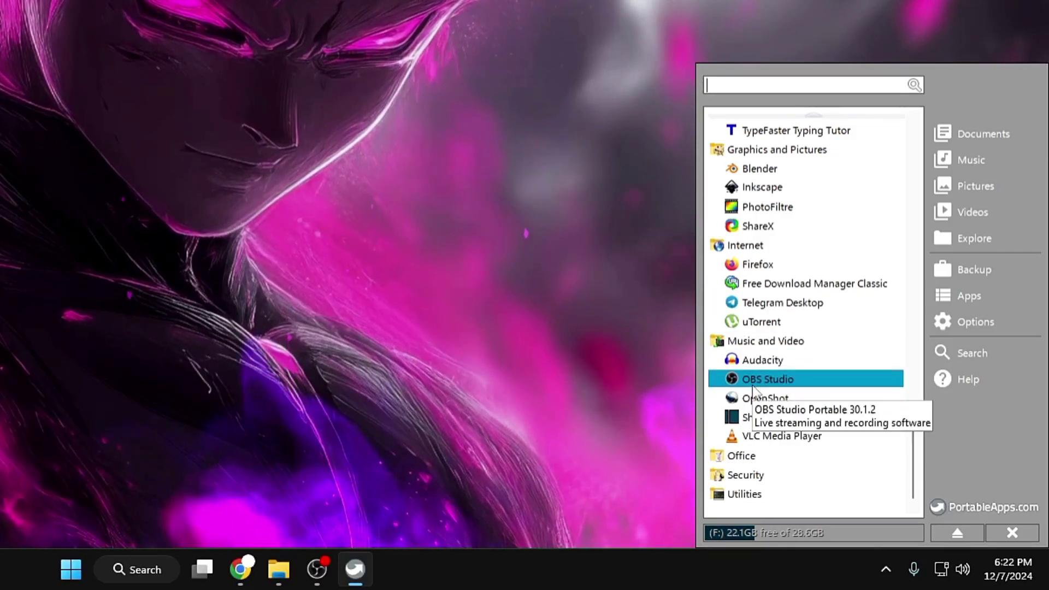
pyautogui.click(750, 462)
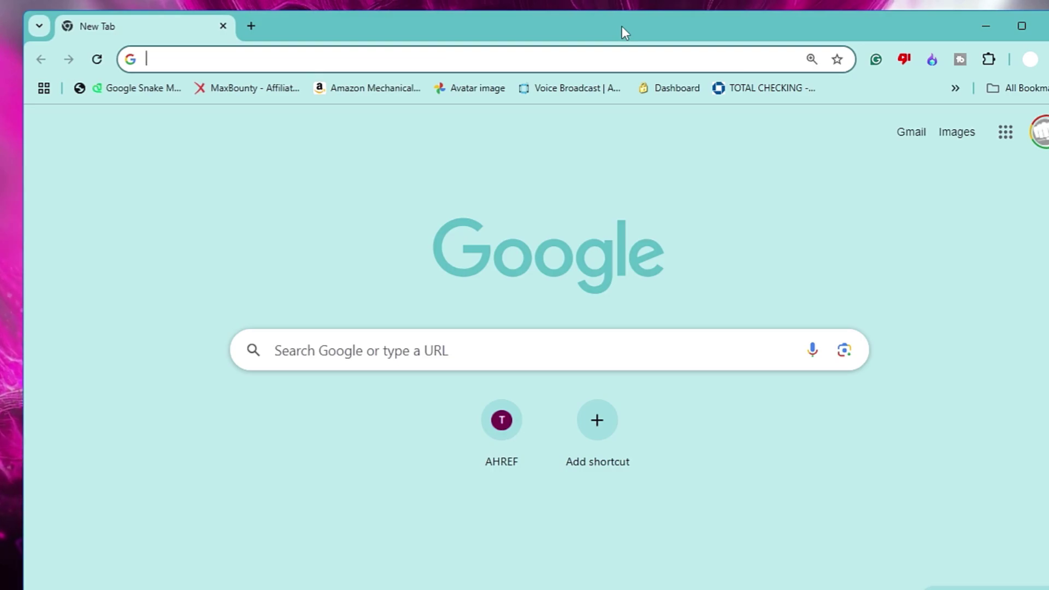
# Switch to Chrome and search the web for "portable apps"
pyautogui.write('p')
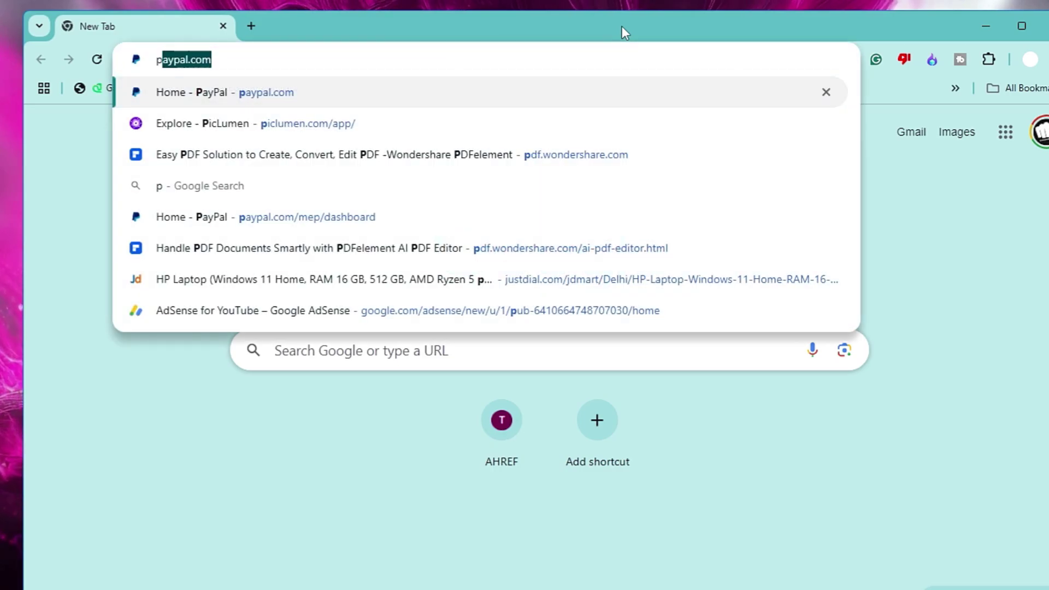
pyautogui.write('ortable')
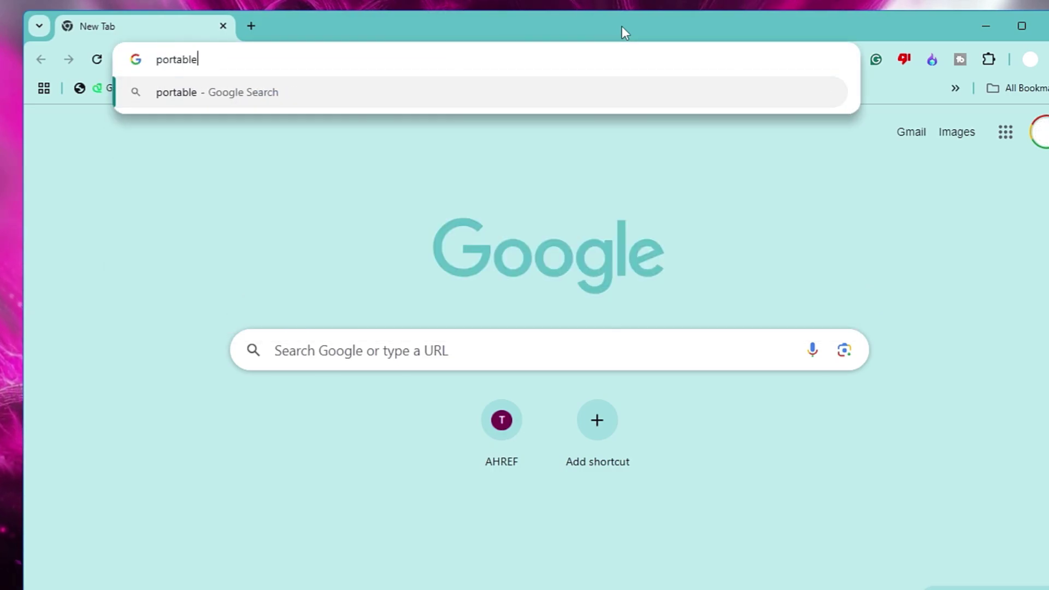
pyautogui.write('apps')
pyautogui.press('Return')
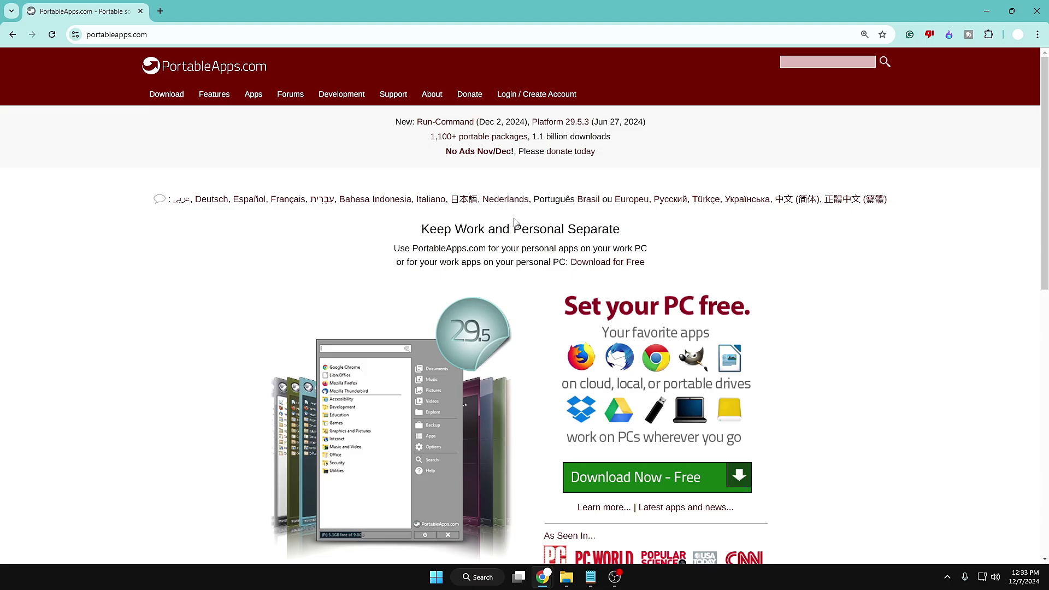
# Download the PortableApps.com Platform 29.5.3 installer directly from PortableApps.com
pyautogui.scroll(-1, 568, 241)
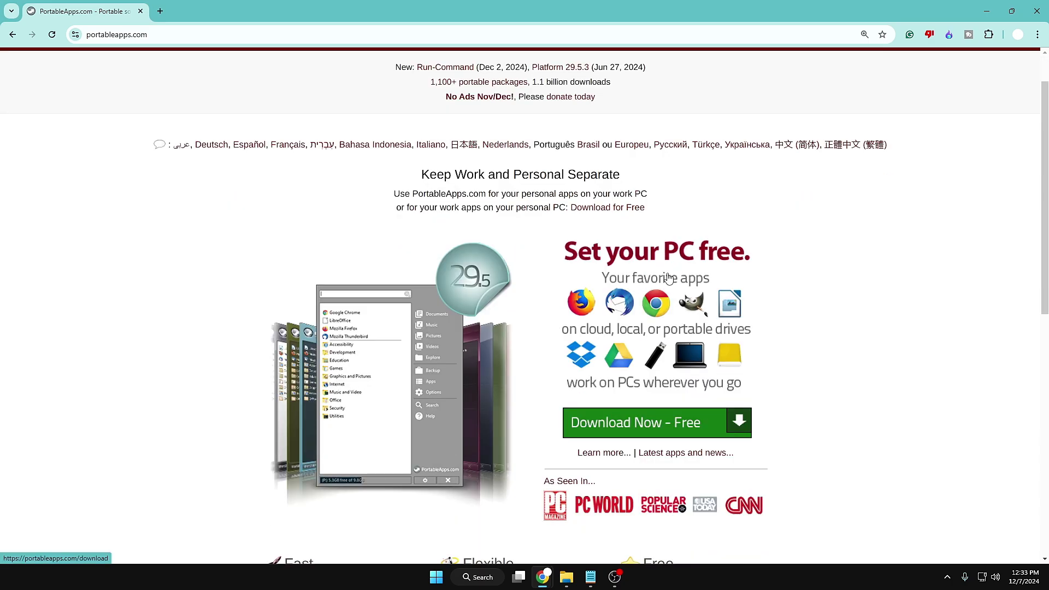
pyautogui.scroll(-1, 656, 295)
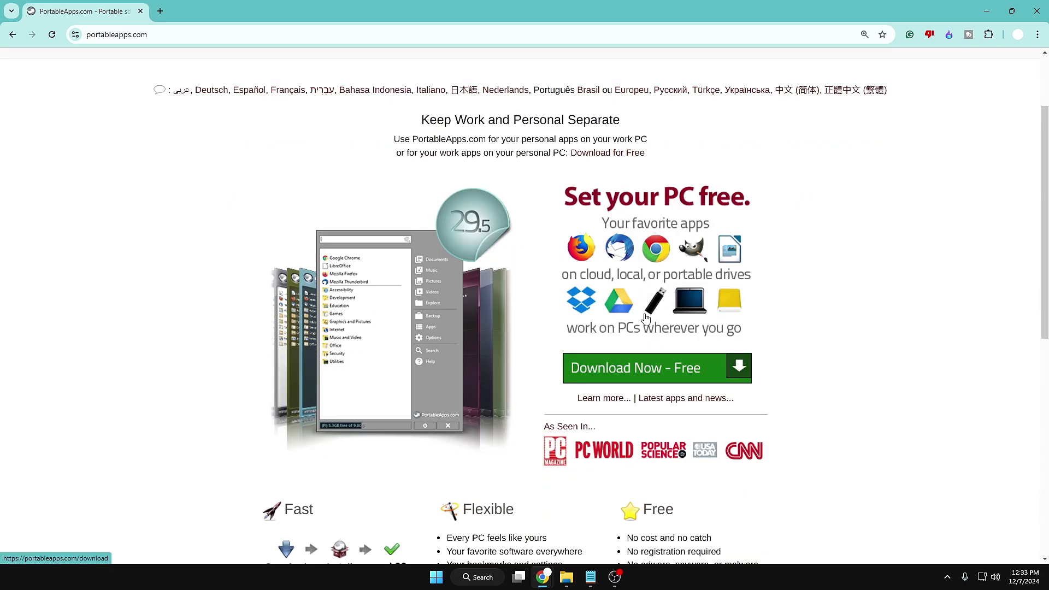
pyautogui.click(657, 371)
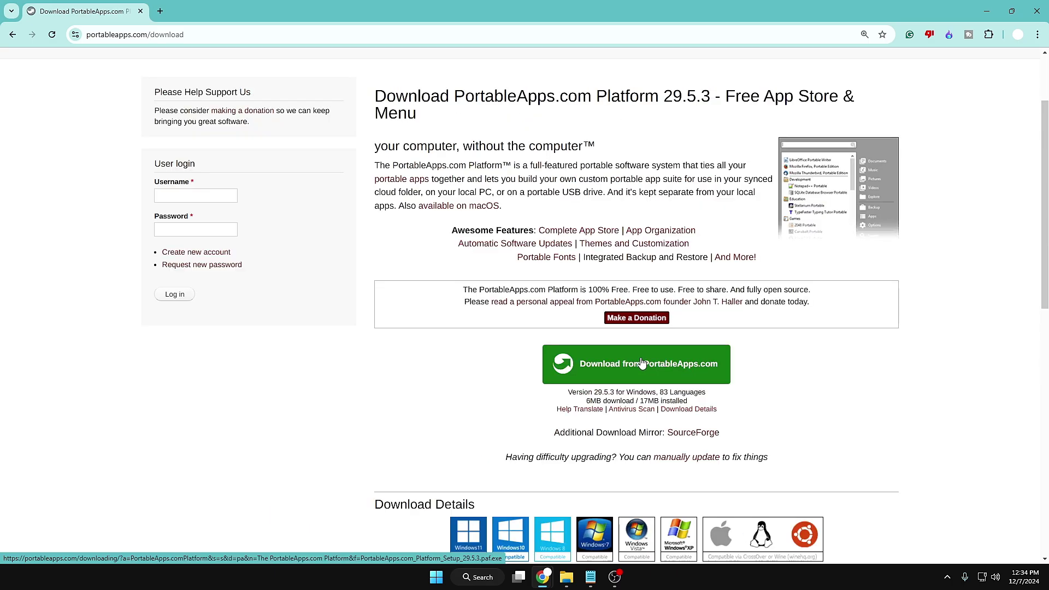
pyautogui.click(692, 373)
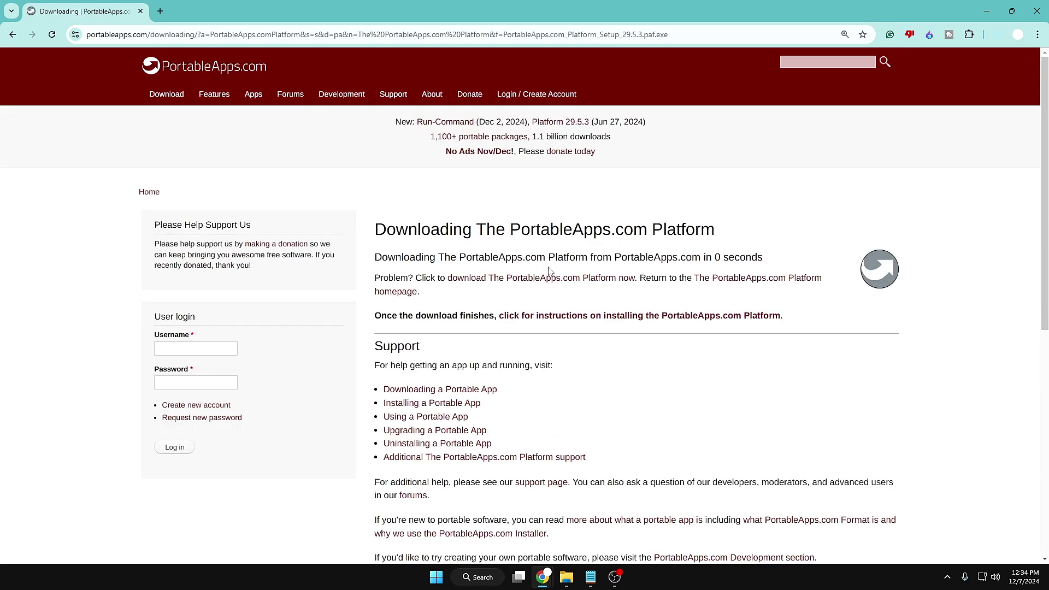
# Run the downloaded PortableApps.com_Platform_Setup_29.5.3.paf.exe and minimize the browser
pyautogui.click(999, 38)
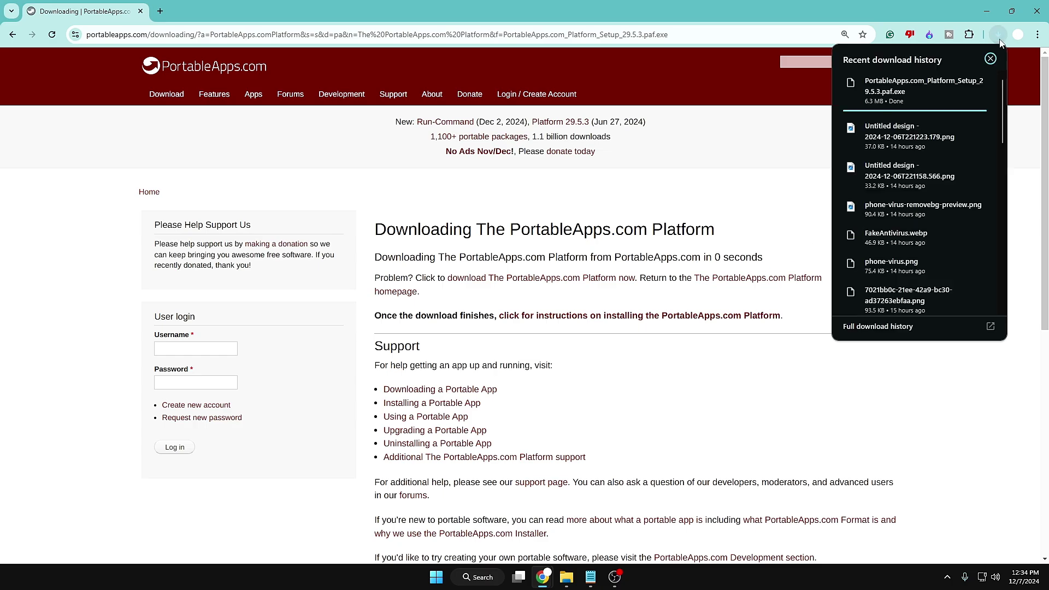
pyautogui.click(889, 94)
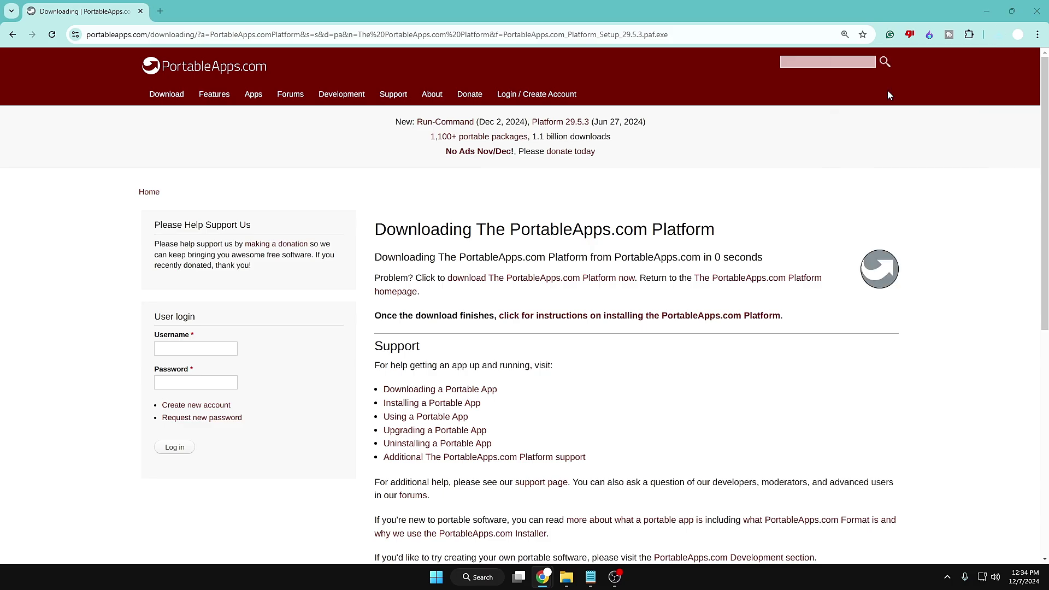
pyautogui.click(986, 11)
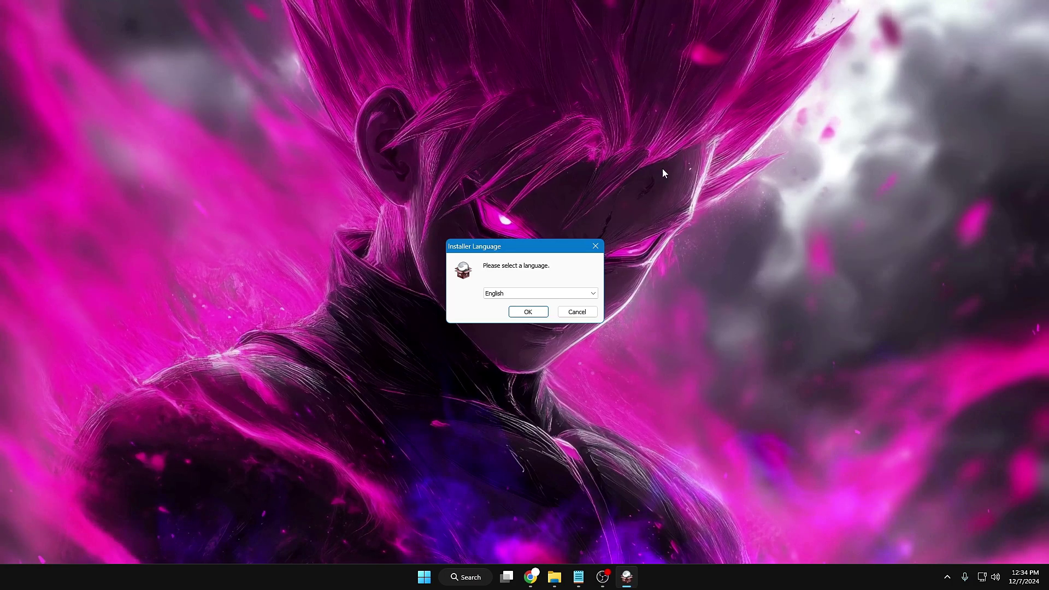
# Start the setup wizard in English and accept the license agreement
pyautogui.click(538, 316)
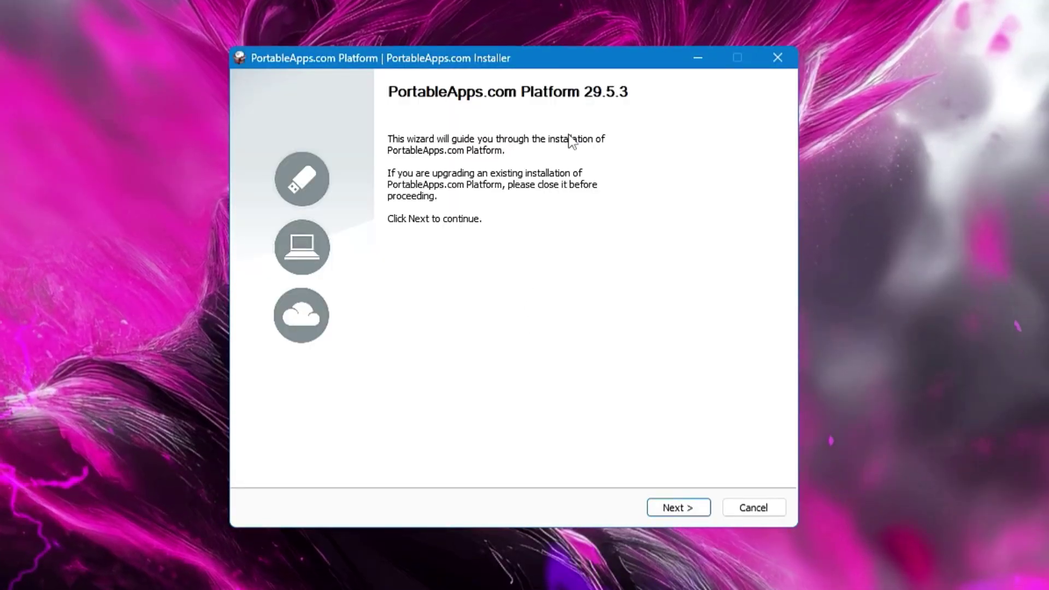
pyautogui.click(667, 509)
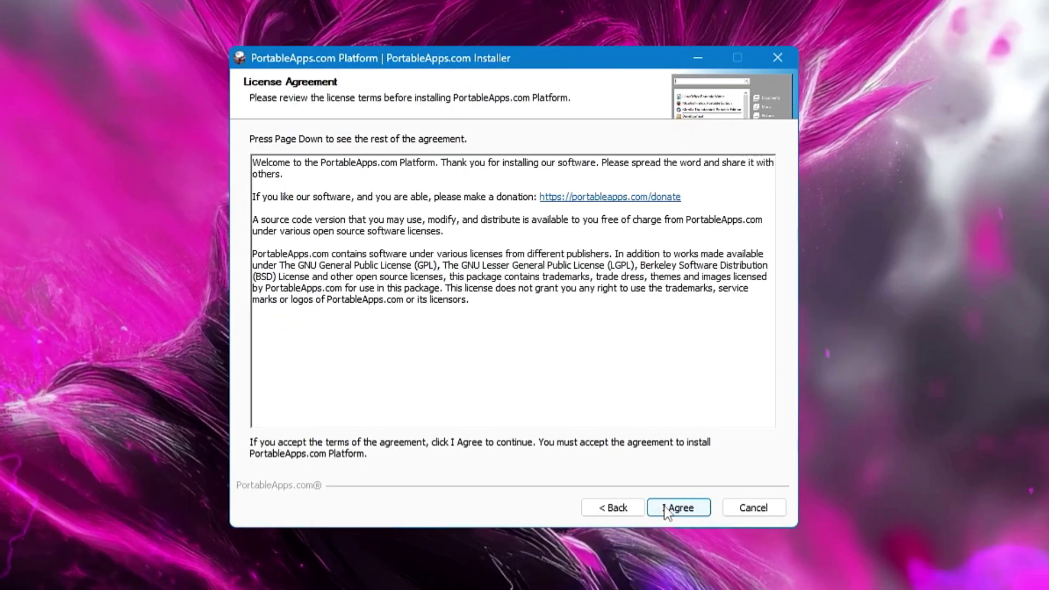
pyautogui.click(677, 509)
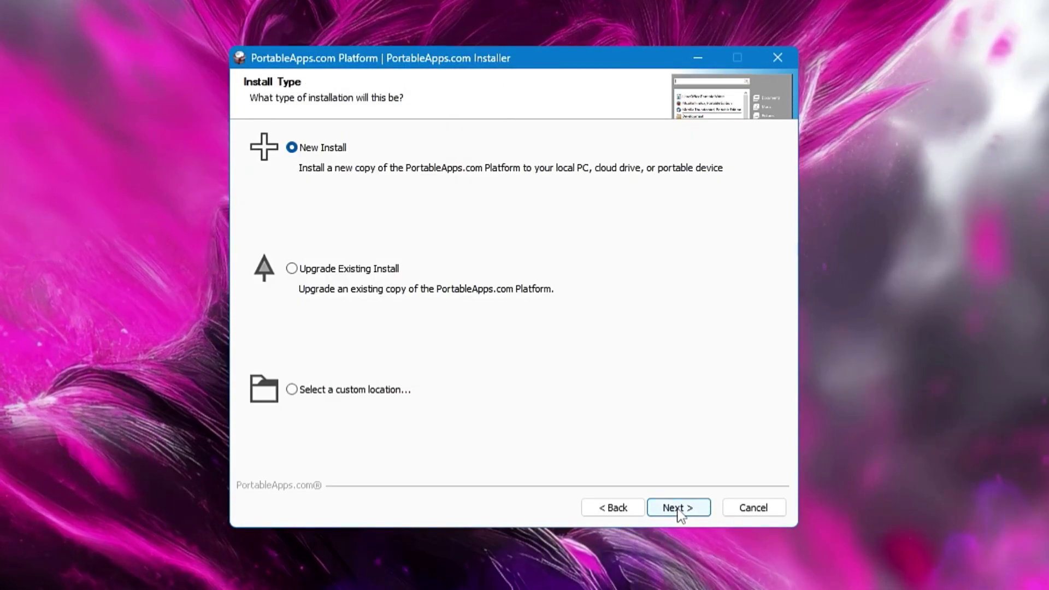
# Move the installer window slightly and check the SANDISK (F:) drive in File Explorer
pyautogui.moveTo(462, 62)
pyautogui.mouseDown()
pyautogui.moveTo(501, 57)
pyautogui.moveTo(469, 44)
pyautogui.mouseUp()
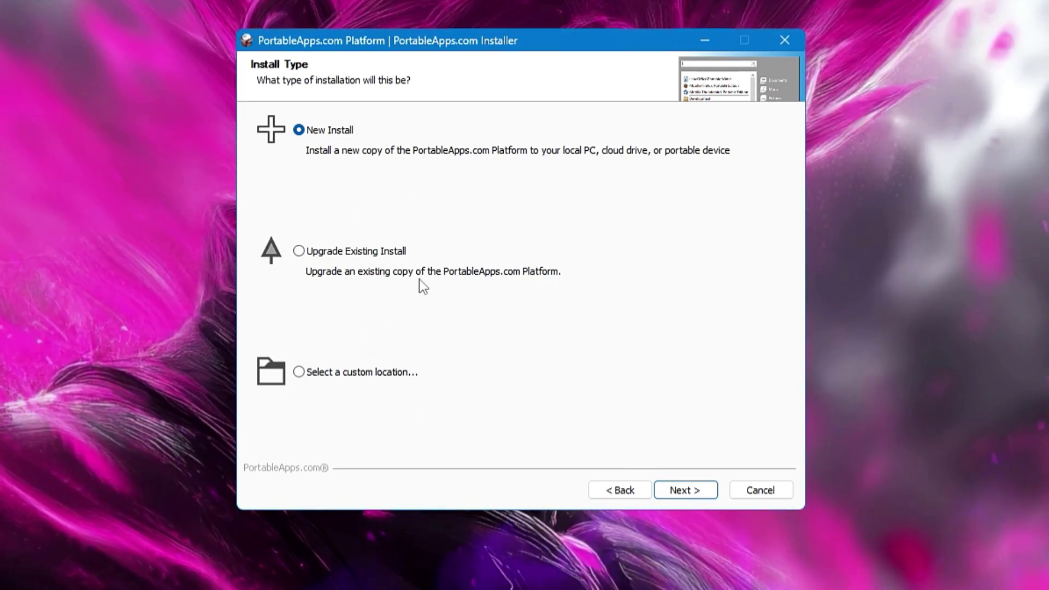
pyautogui.press('super+e')
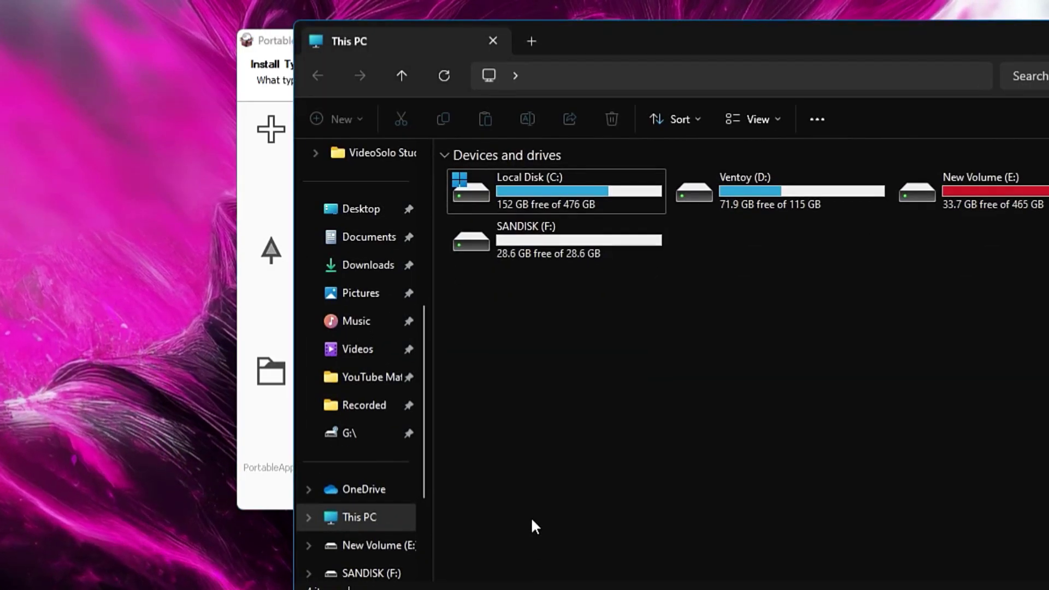
pyautogui.click(527, 252)
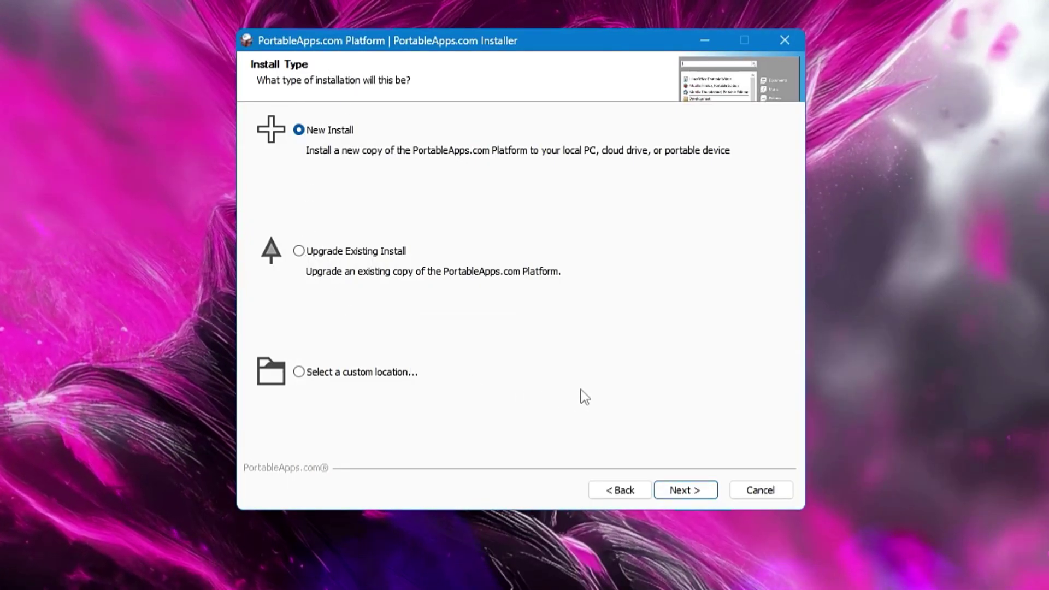
# Choose a new portable installation on the SANDISK (F:) drive, checking the drive letter in File Explorer
pyautogui.click(685, 491)
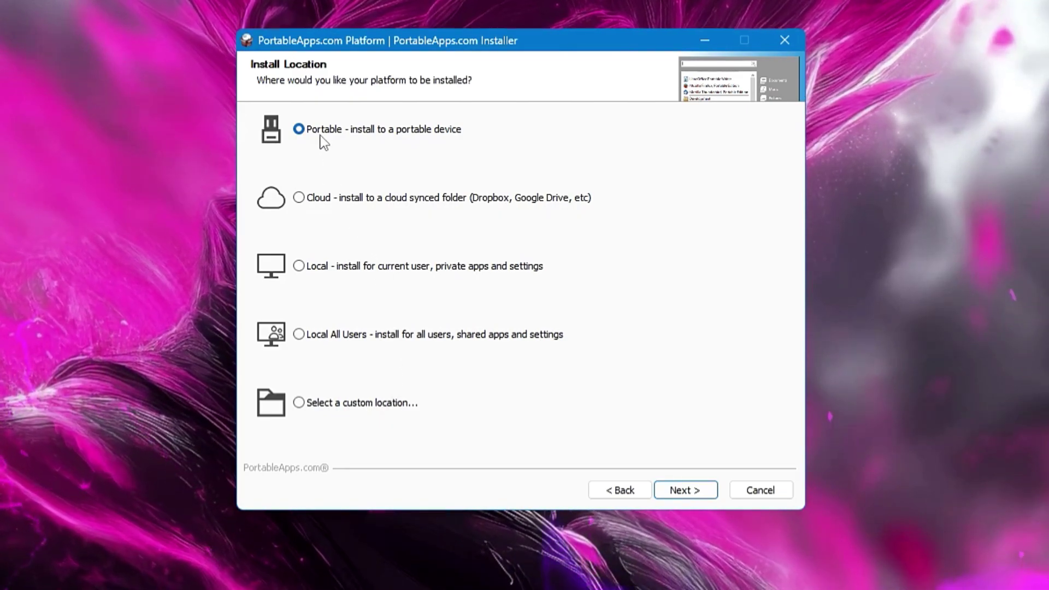
pyautogui.click(685, 491)
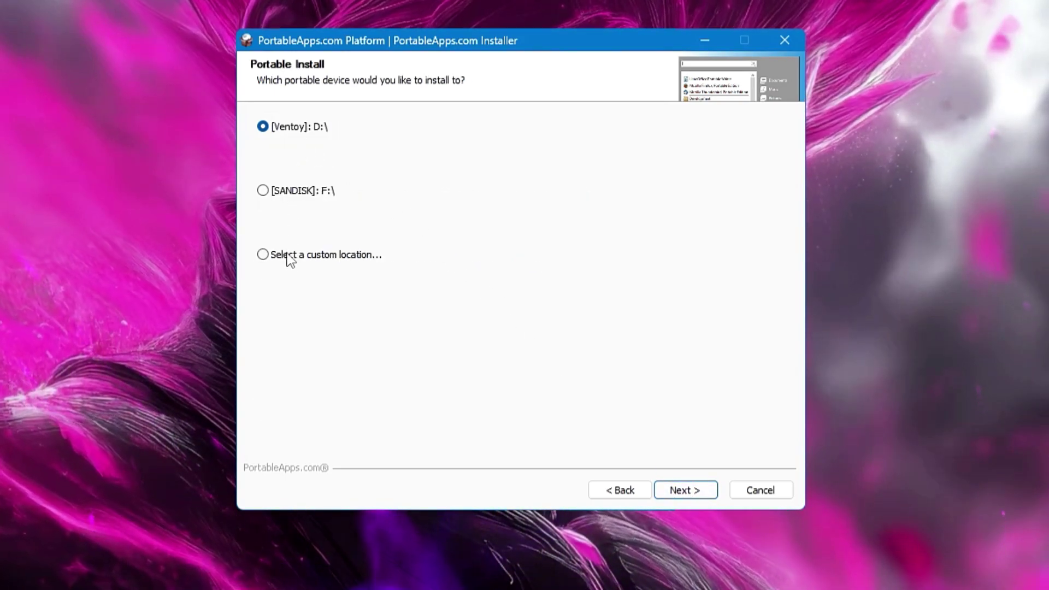
pyautogui.click(263, 192)
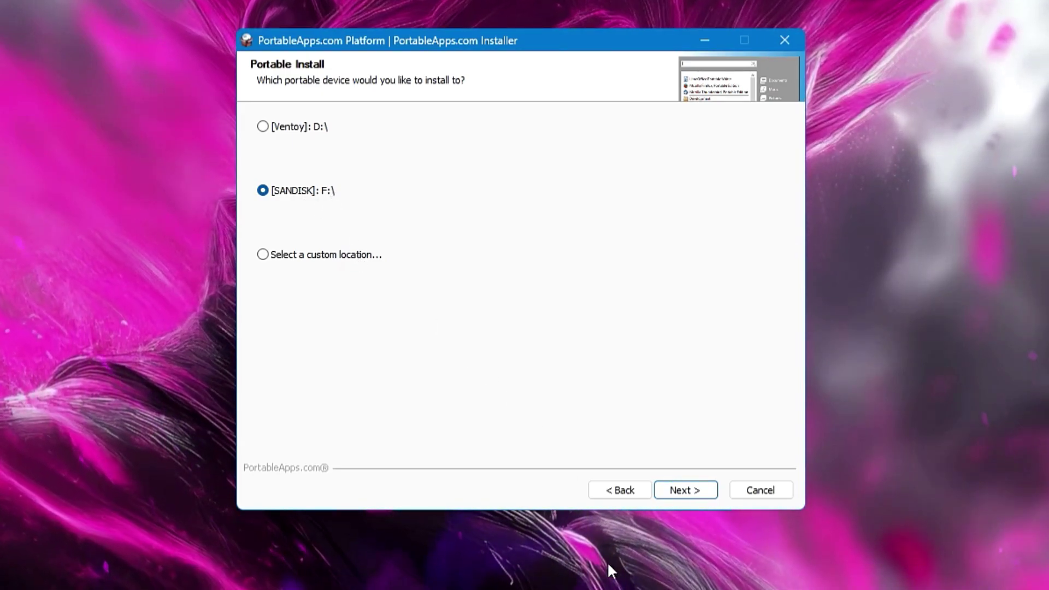
pyautogui.press('super+e')
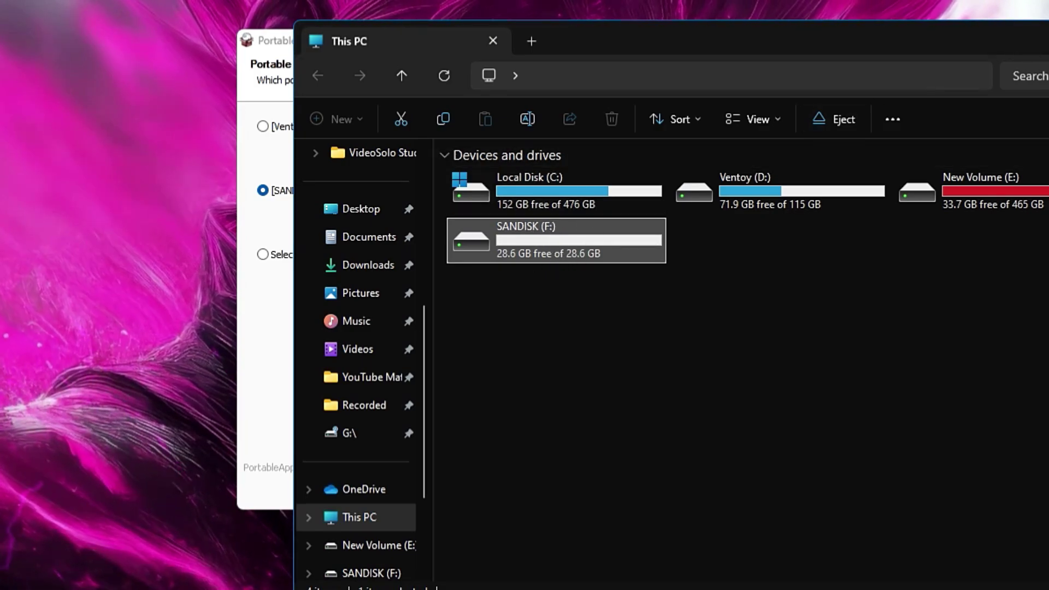
pyautogui.hotkey('alt', 'F4')
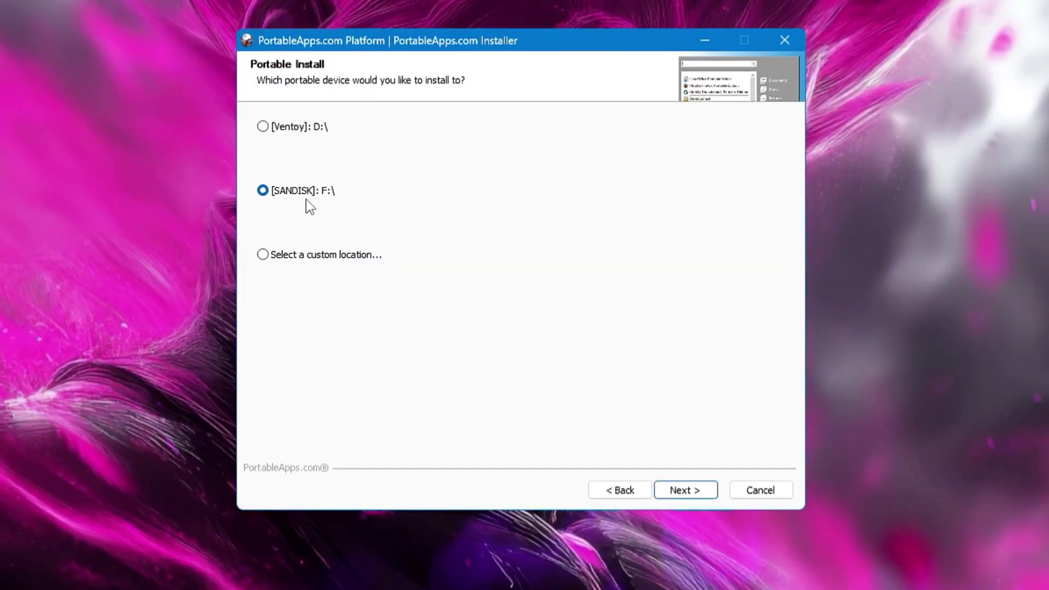
# Install the platform on the chosen drive, finish setup with Run PortableApps.com Platform enabled, and close the About window
pyautogui.click(684, 494)
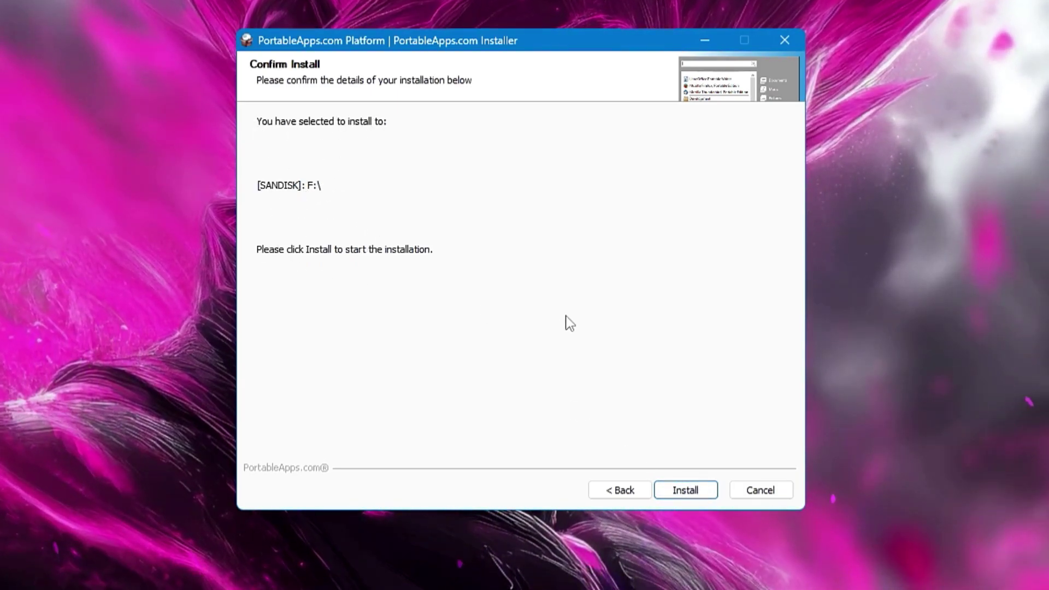
pyautogui.click(686, 495)
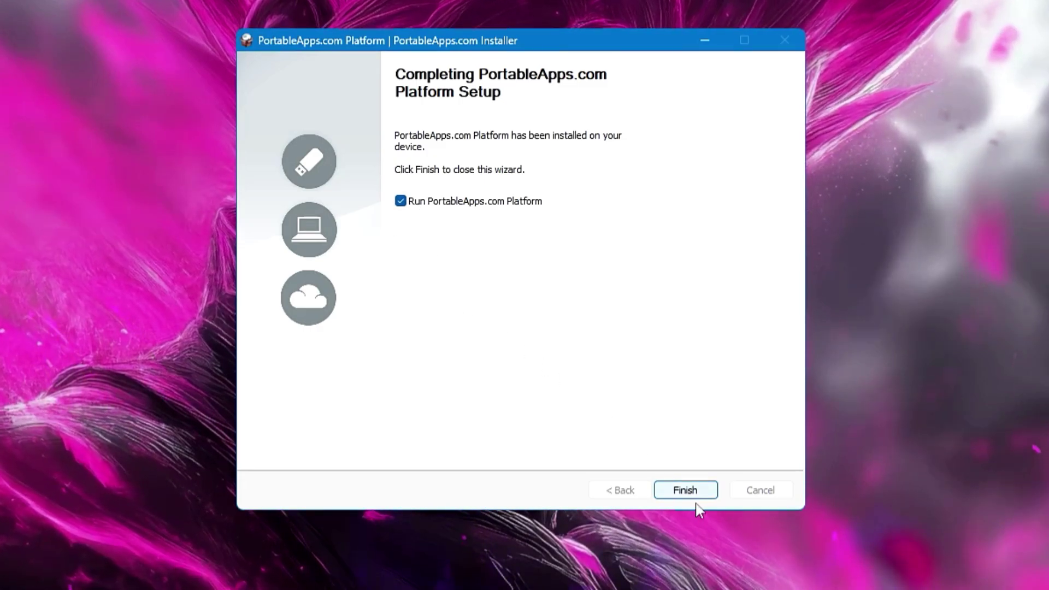
pyautogui.click(685, 490)
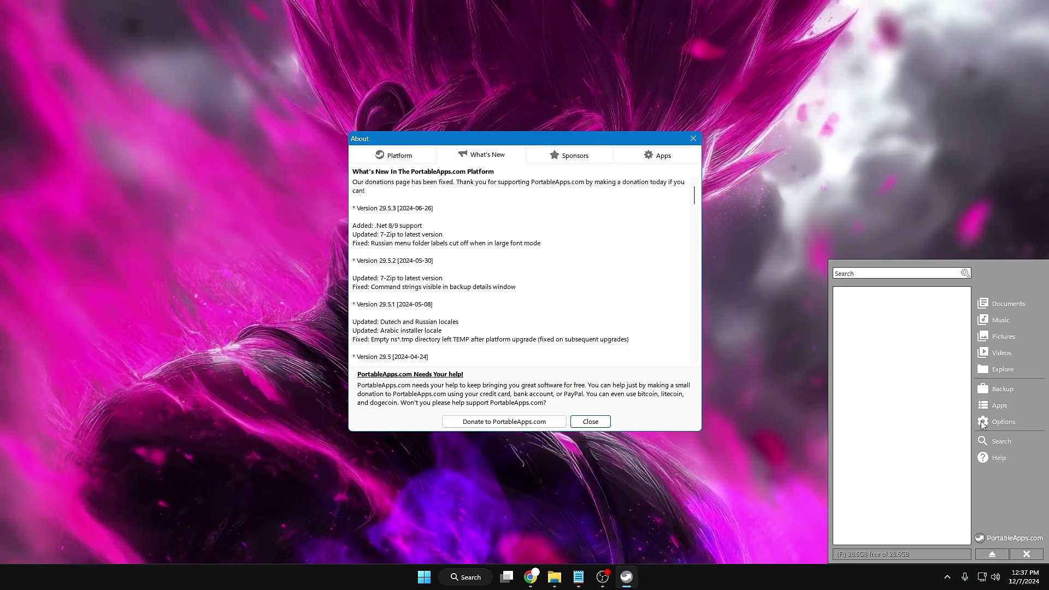
pyautogui.click(590, 421)
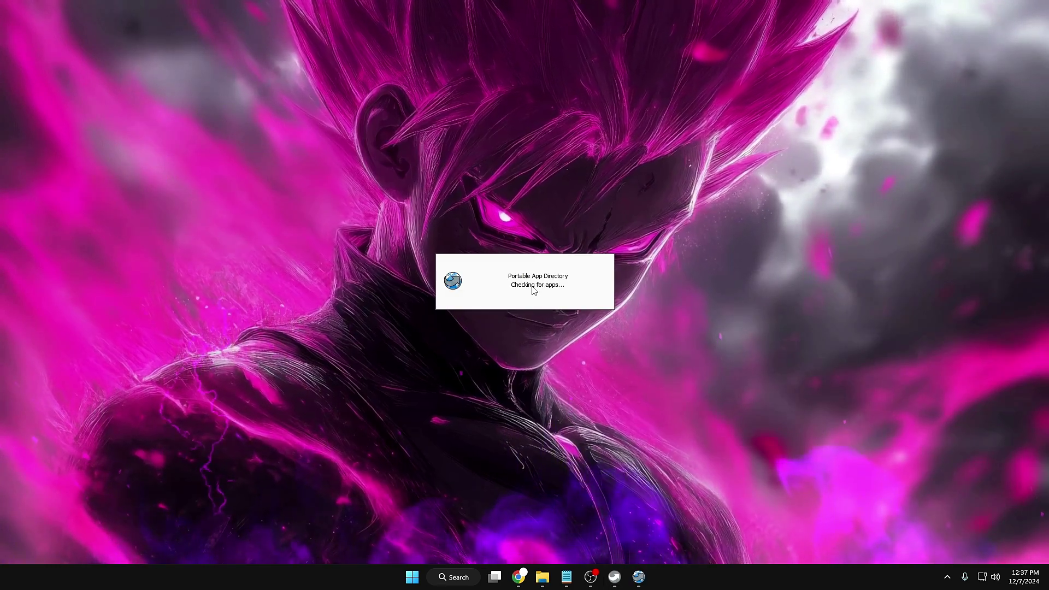
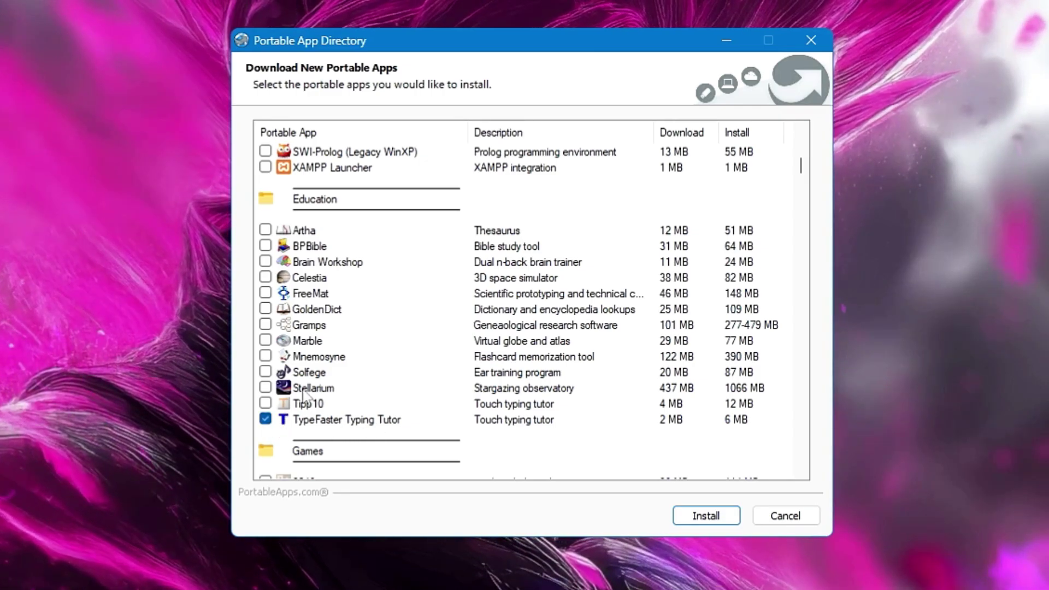
# Look through the Games category of the portable app list
pyautogui.scroll(-5, 320, 229)
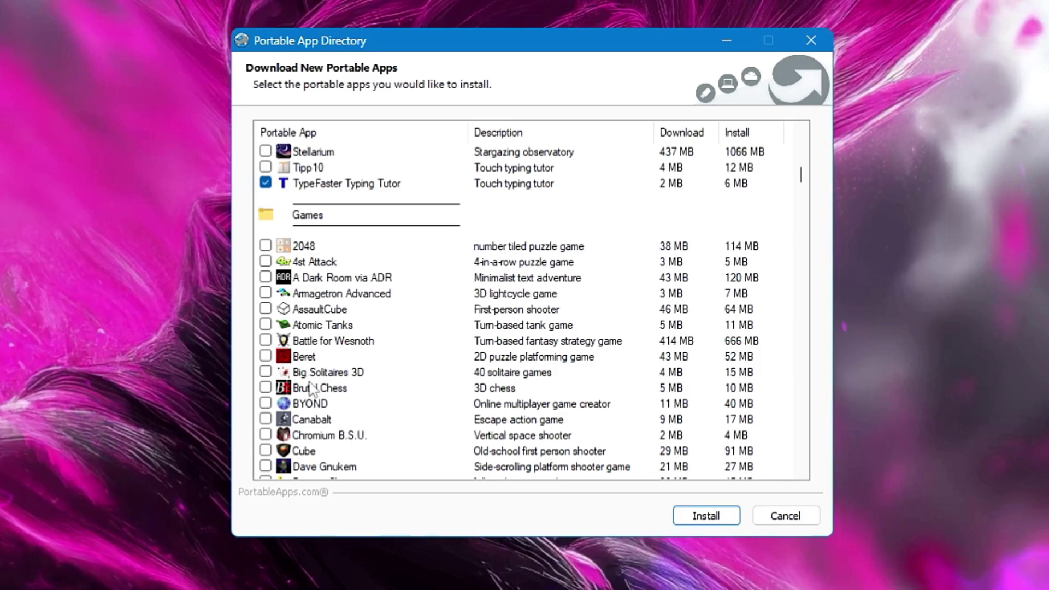
pyautogui.scroll(-1, 314, 338)
pyautogui.scroll(-1, 315, 323)
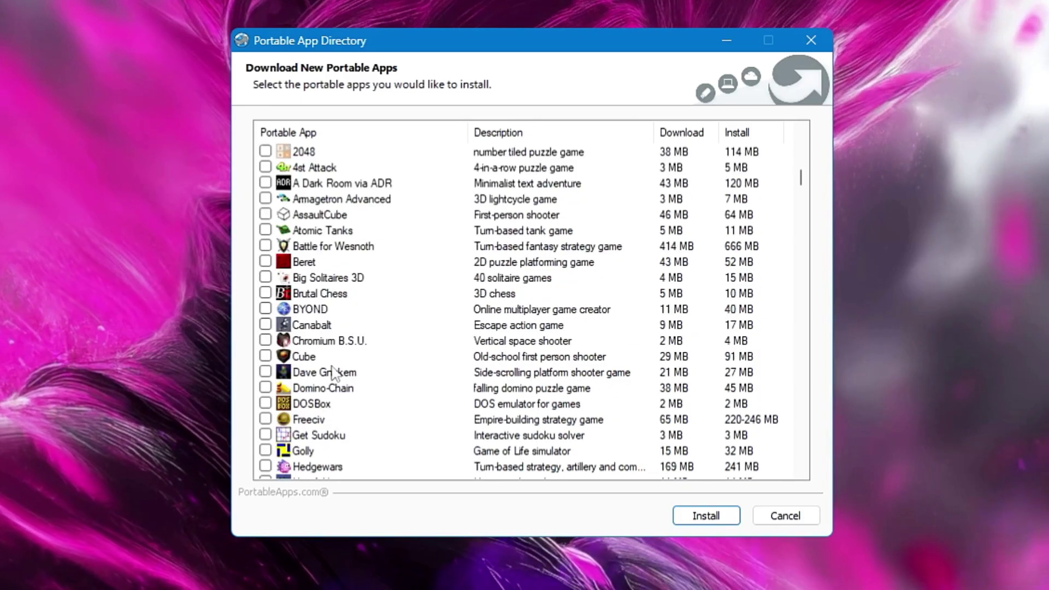
pyautogui.scroll(-1, 342, 399)
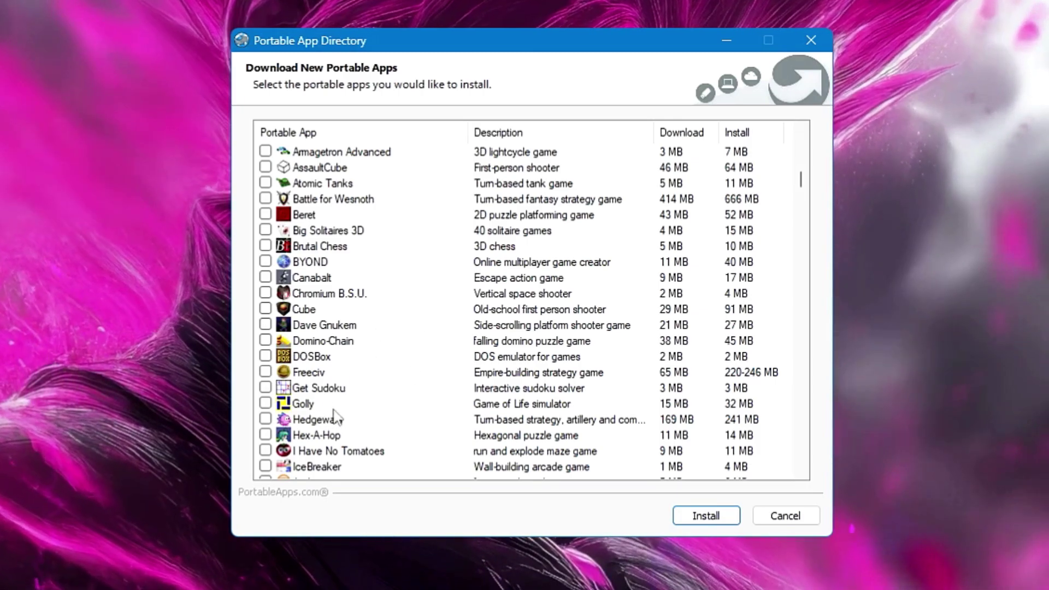
pyautogui.scroll(-1, 337, 418)
pyautogui.scroll(-1, 372, 367)
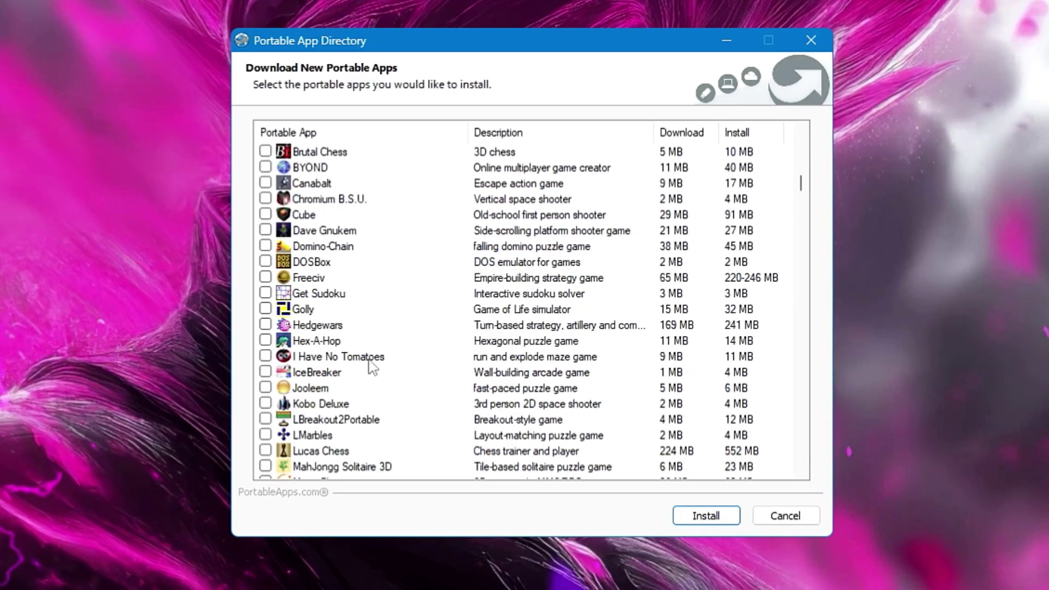
pyautogui.scroll(-12, 372, 367)
pyautogui.scroll(-7, 344, 295)
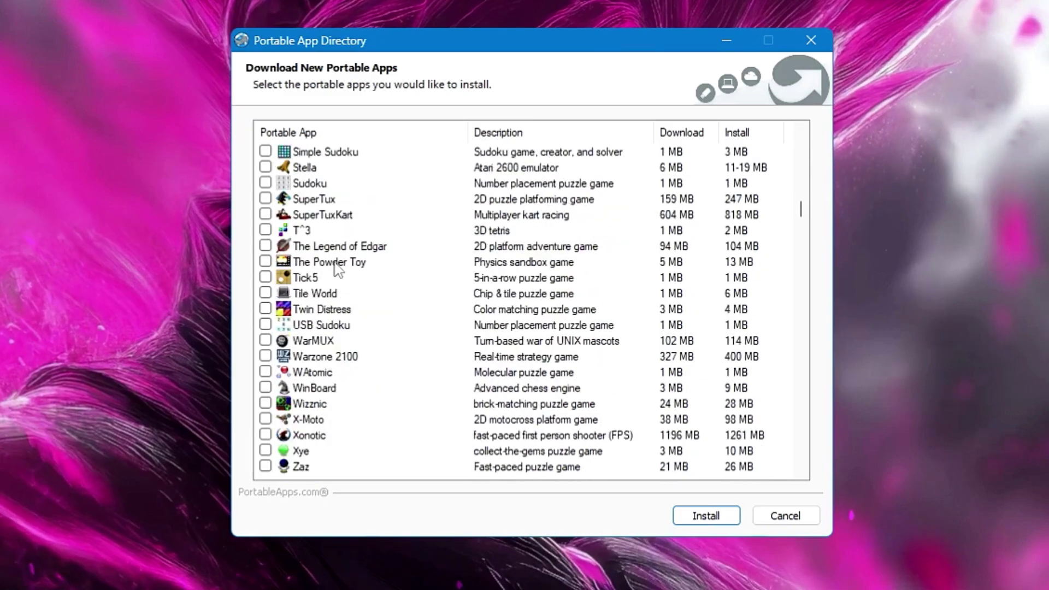
# Select Blender and Inkscape in the Graphics and Pictures category for installation
pyautogui.scroll(-1, 331, 257)
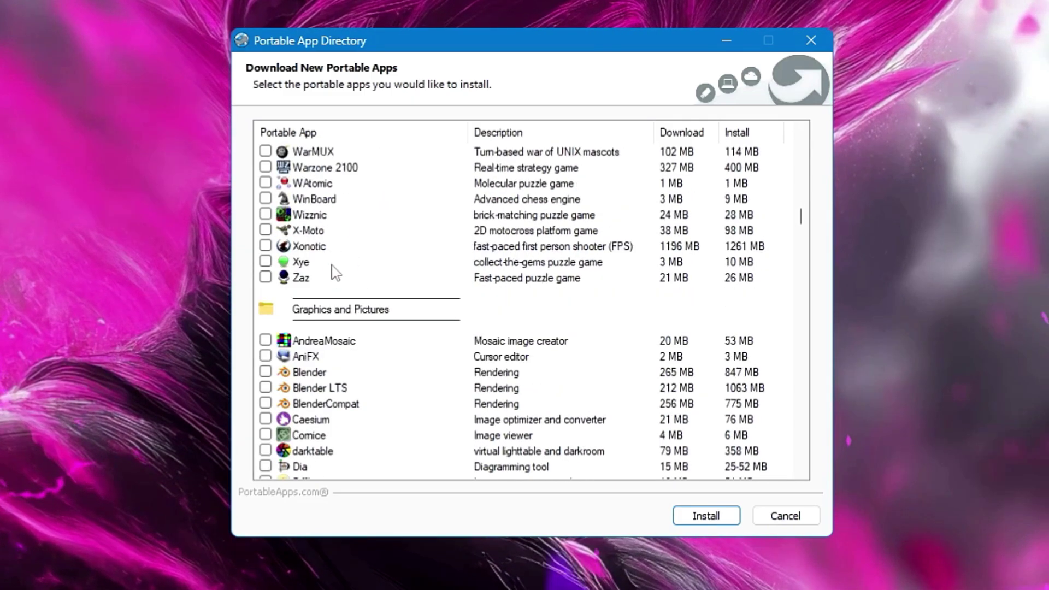
pyautogui.scroll(-1, 343, 324)
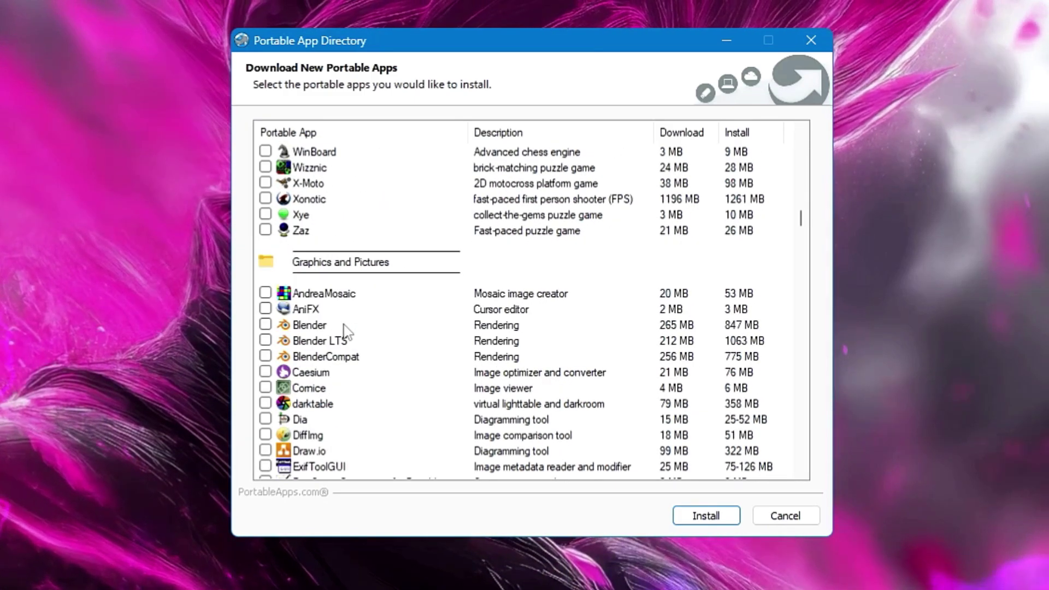
pyautogui.click(266, 325)
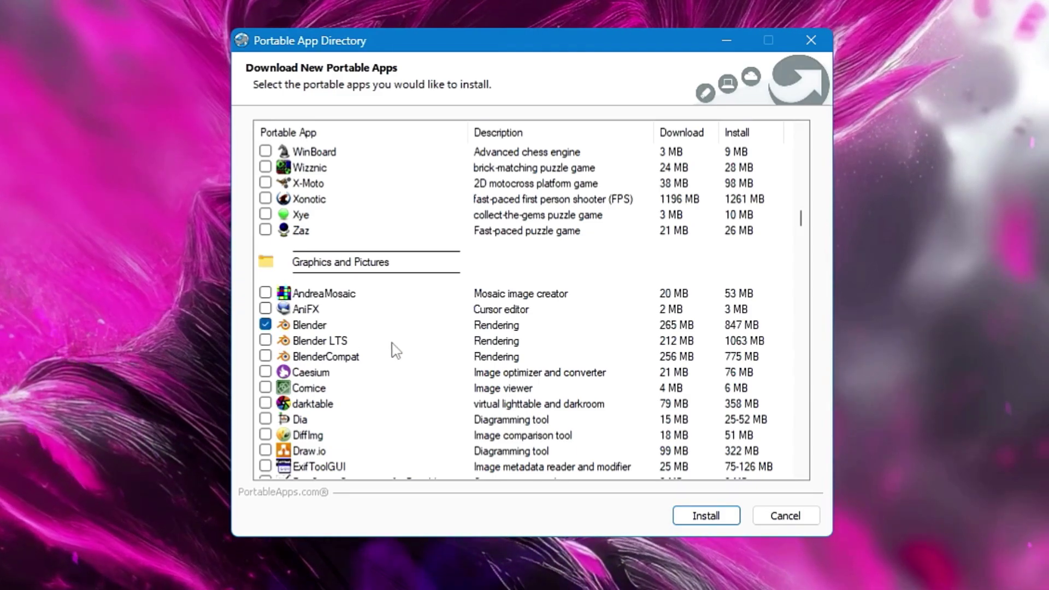
pyautogui.scroll(-3, 325, 349)
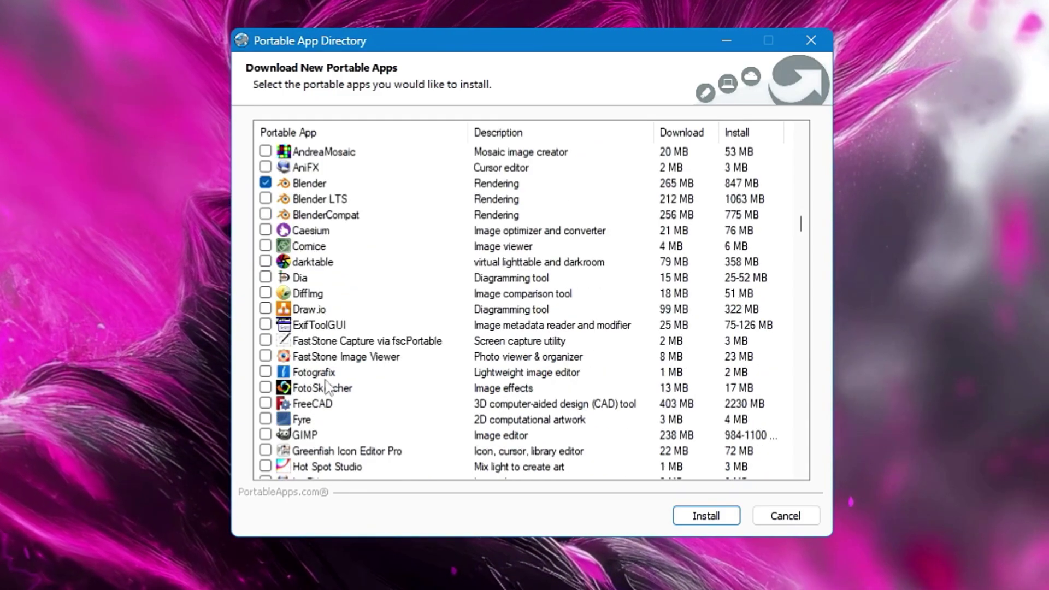
pyautogui.scroll(-1, 333, 368)
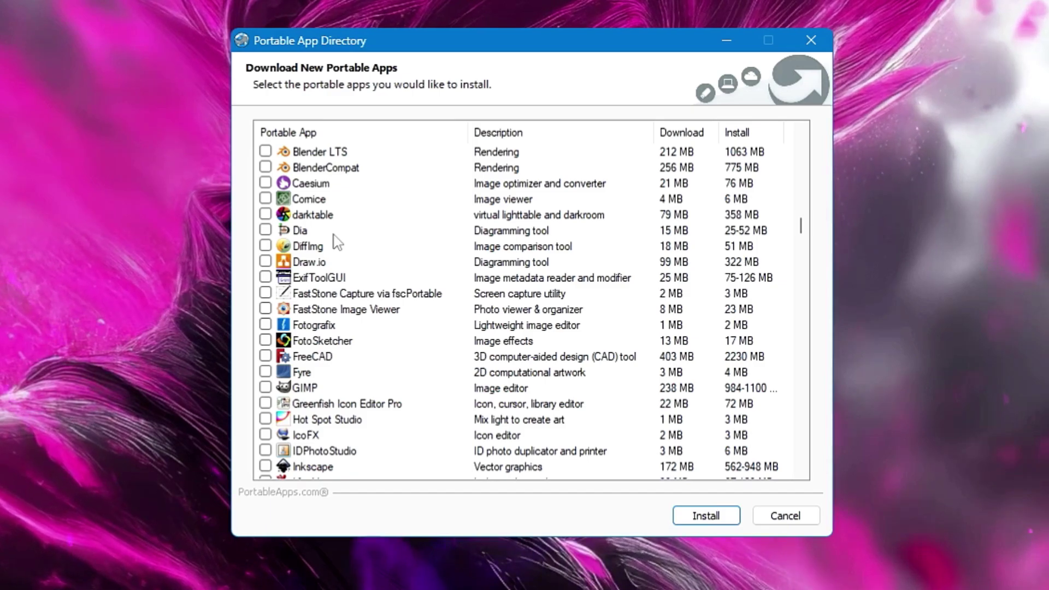
pyautogui.scroll(-2, 267, 379)
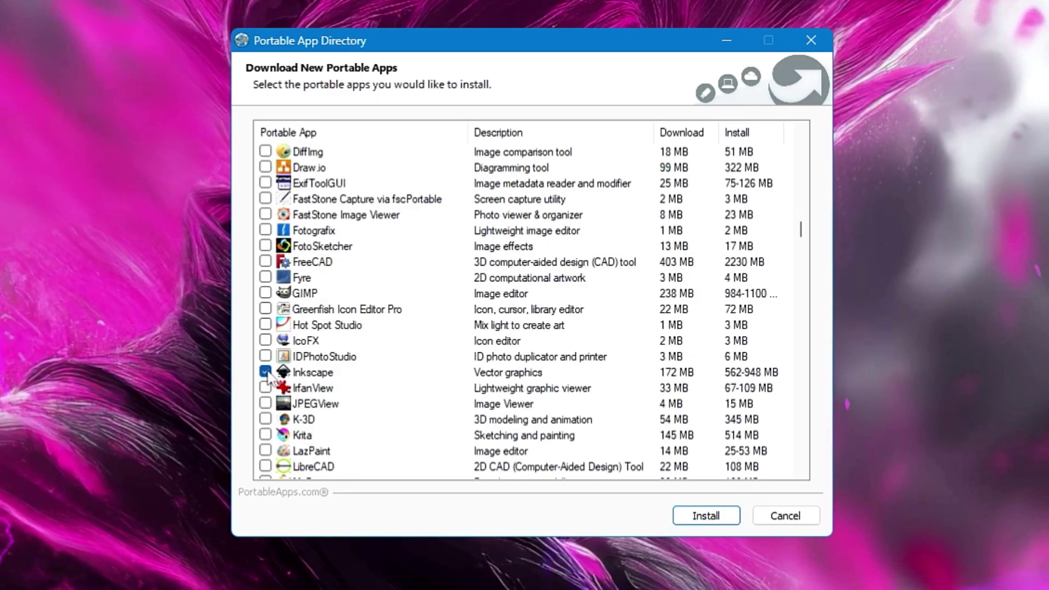
pyautogui.scroll(-1, 327, 344)
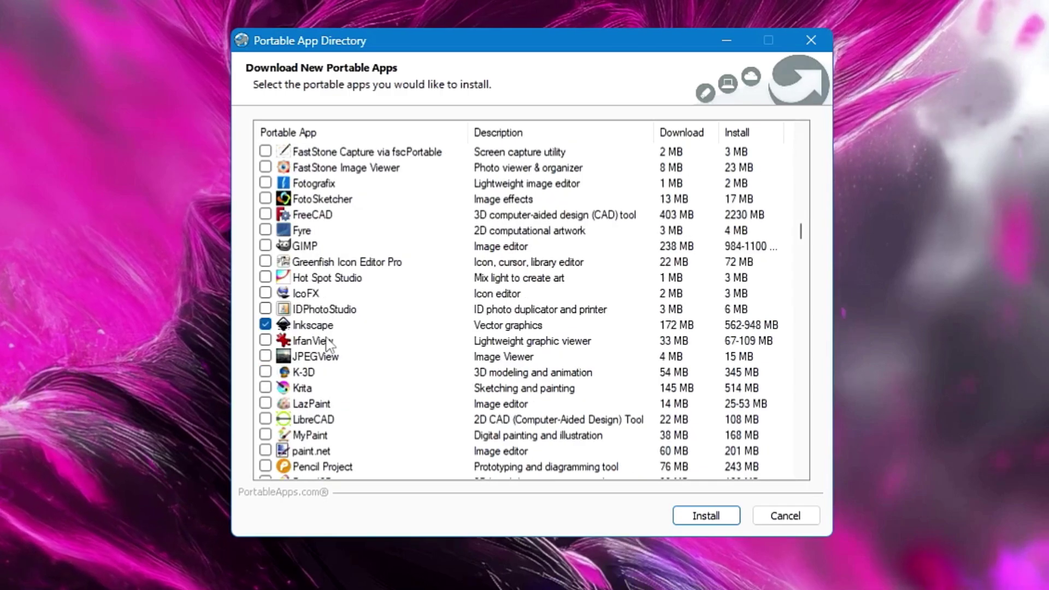
# Select PhotoFiltre and ShareX in the Graphics and Pictures category, leaving Smart Deblur unselected
pyautogui.scroll(-3, 322, 366)
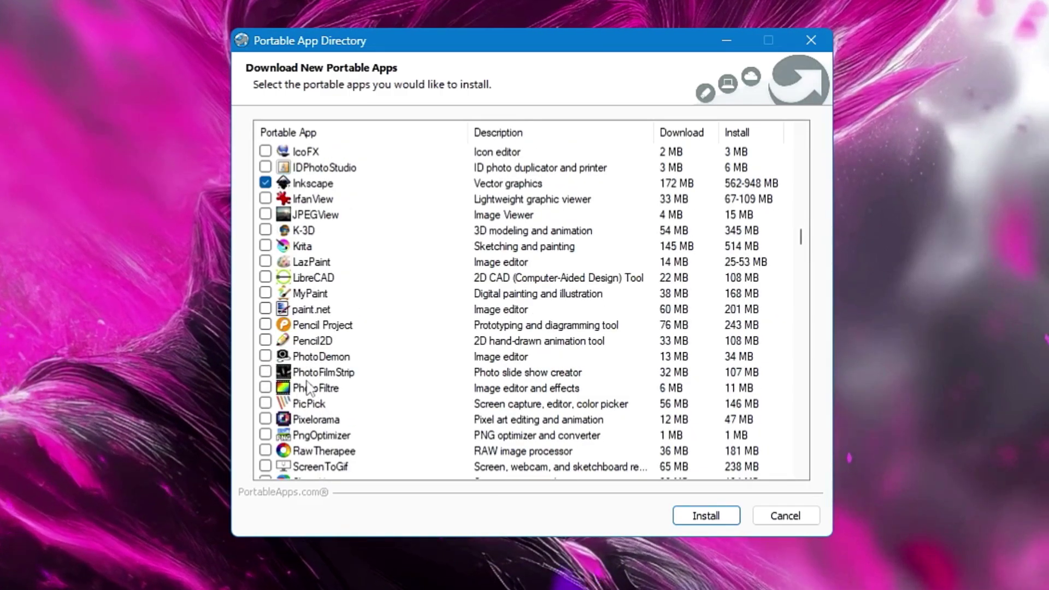
pyautogui.click(266, 387)
pyautogui.scroll(-1, 323, 377)
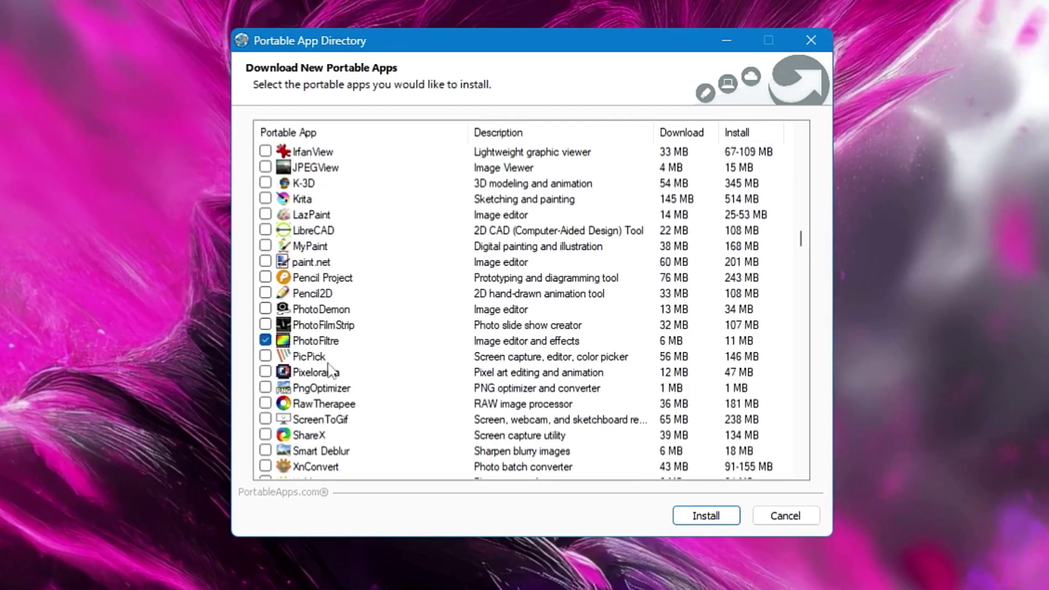
pyautogui.scroll(-1, 326, 411)
pyautogui.click(265, 403)
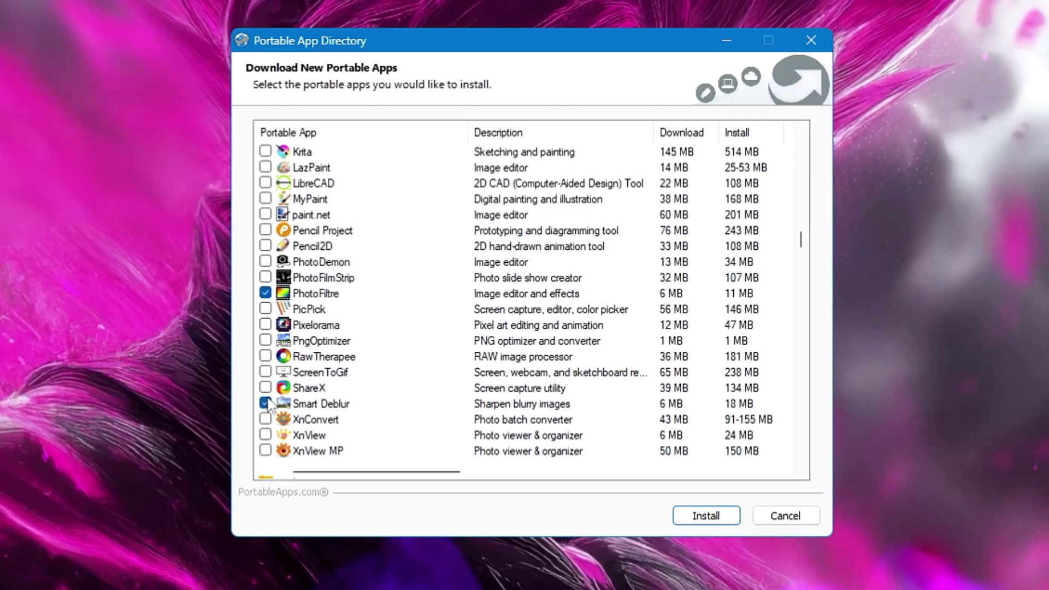
pyautogui.click(325, 397)
# Select Firefox and Free Download Manager Classic in the Internet category for installation
pyautogui.scroll(-5, 328, 328)
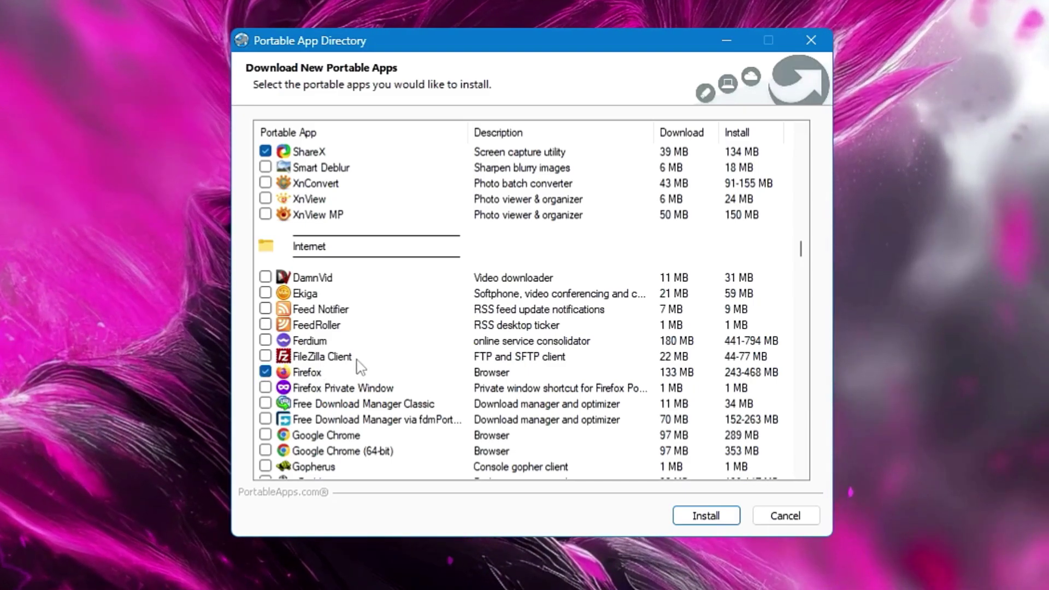
pyautogui.scroll(-1, 358, 366)
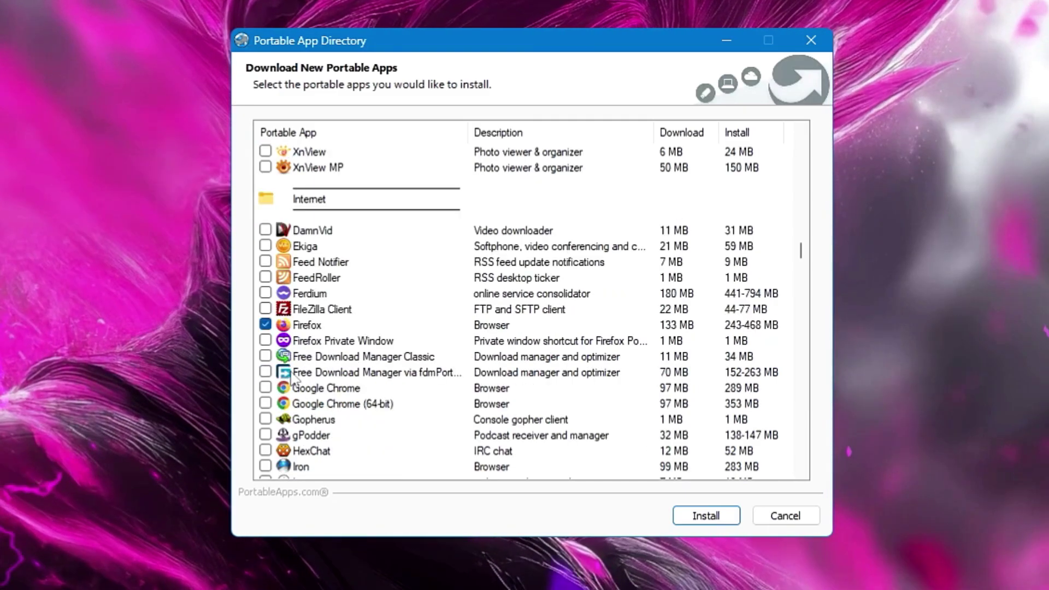
pyautogui.click(267, 357)
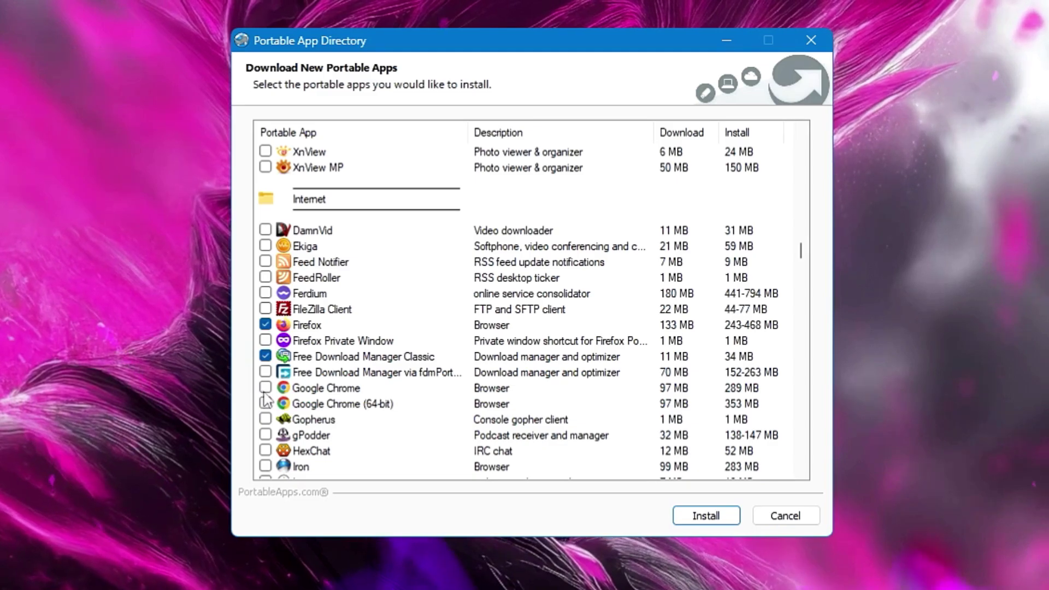
# Select Telegram Desktop and uTorrent further down the Internet category for installation
pyautogui.scroll(-8, 290, 361)
pyautogui.scroll(-1, 300, 305)
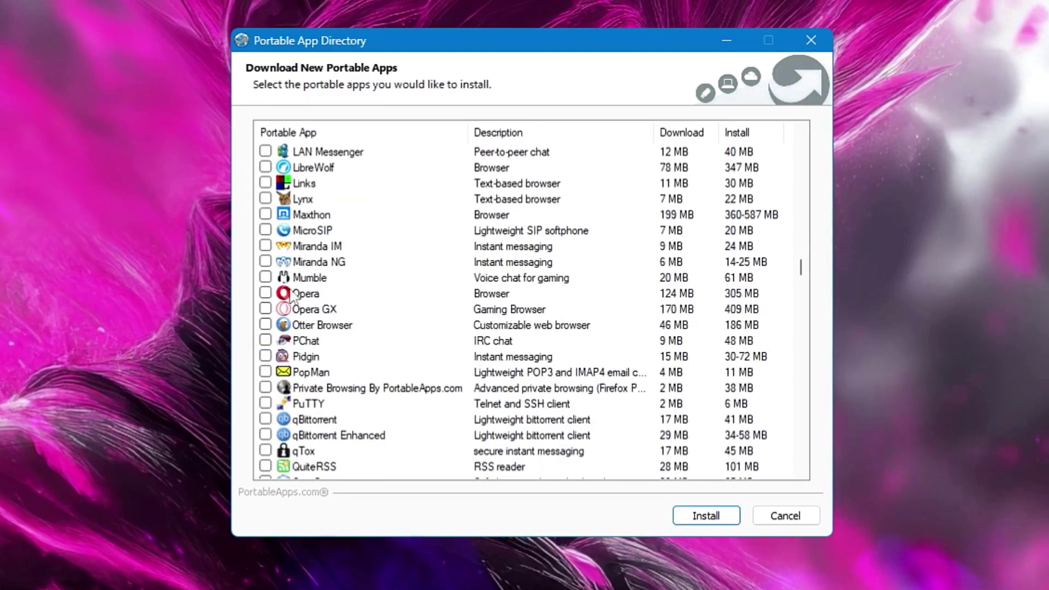
pyautogui.scroll(-1, 330, 319)
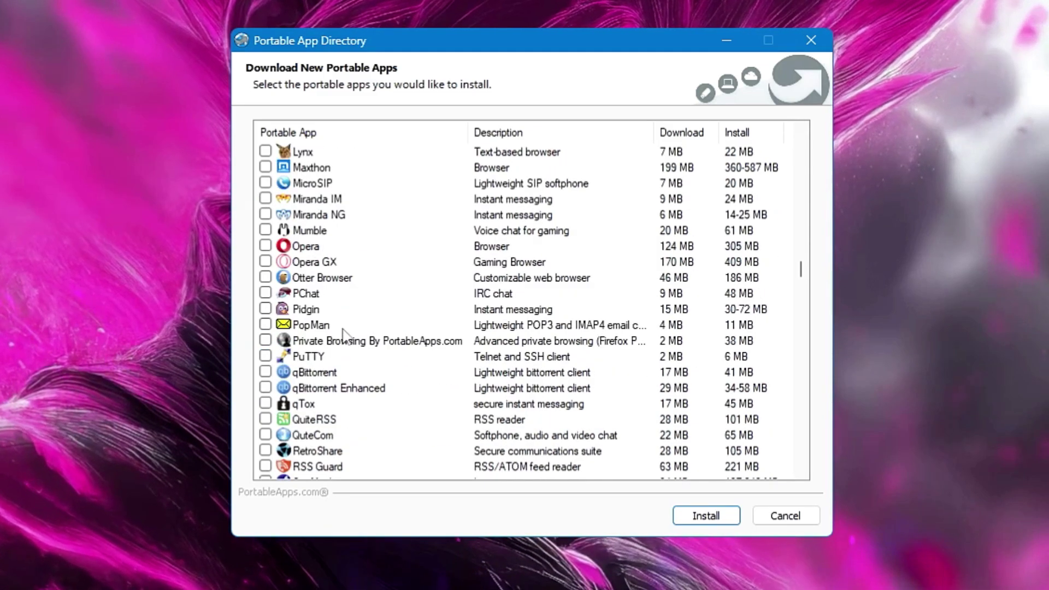
pyautogui.scroll(1, 330, 322)
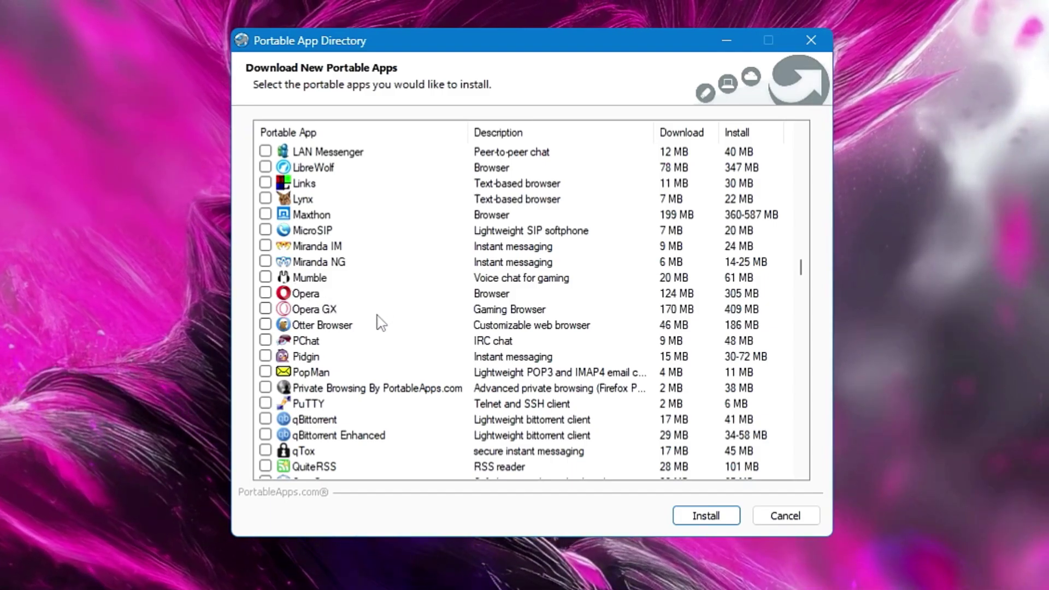
pyautogui.scroll(-1, 355, 344)
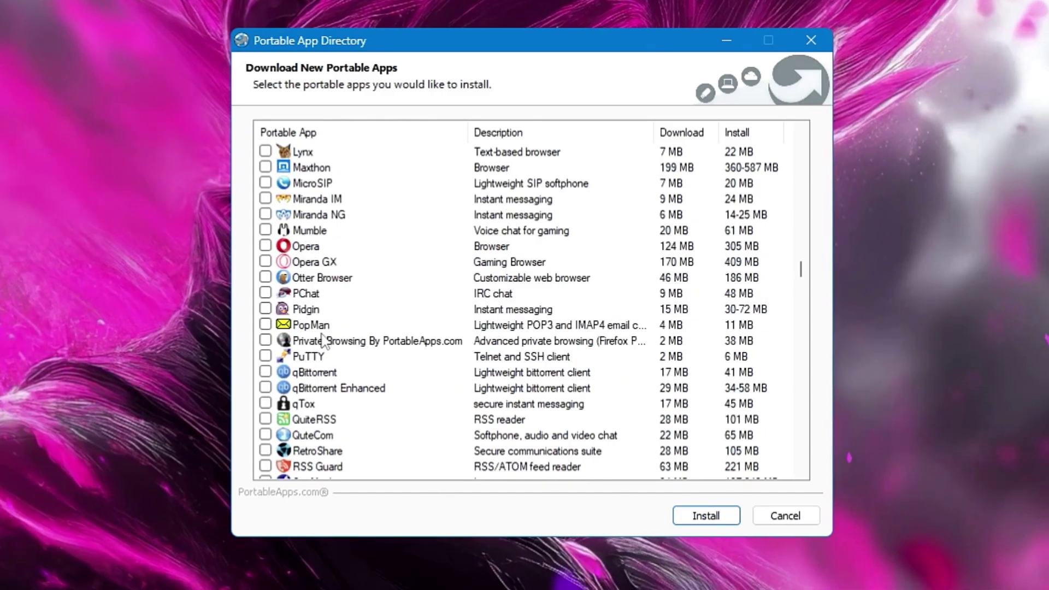
pyautogui.scroll(-1, 322, 342)
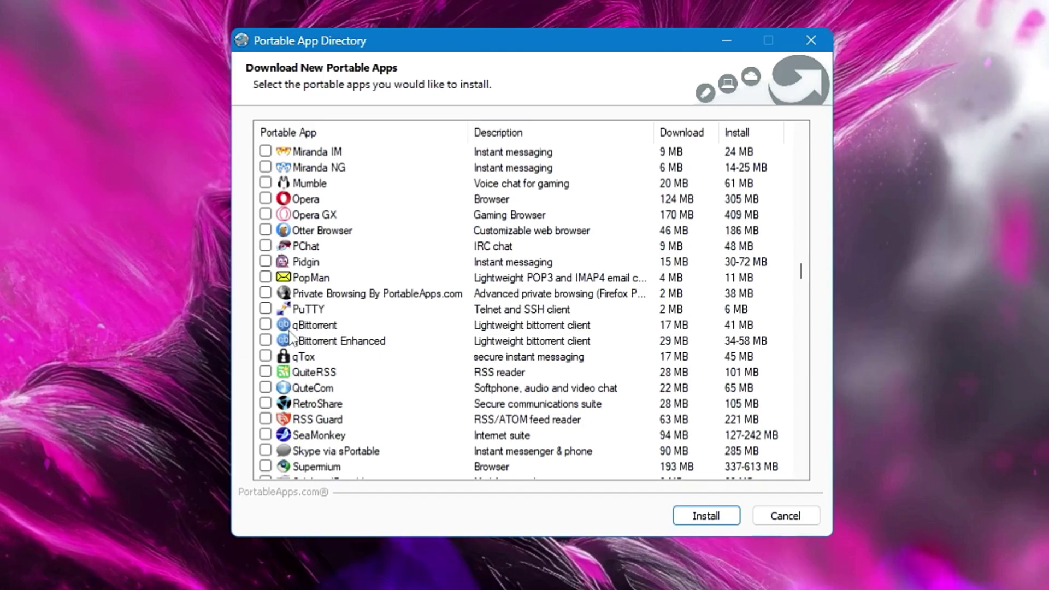
pyautogui.scroll(-1, 346, 353)
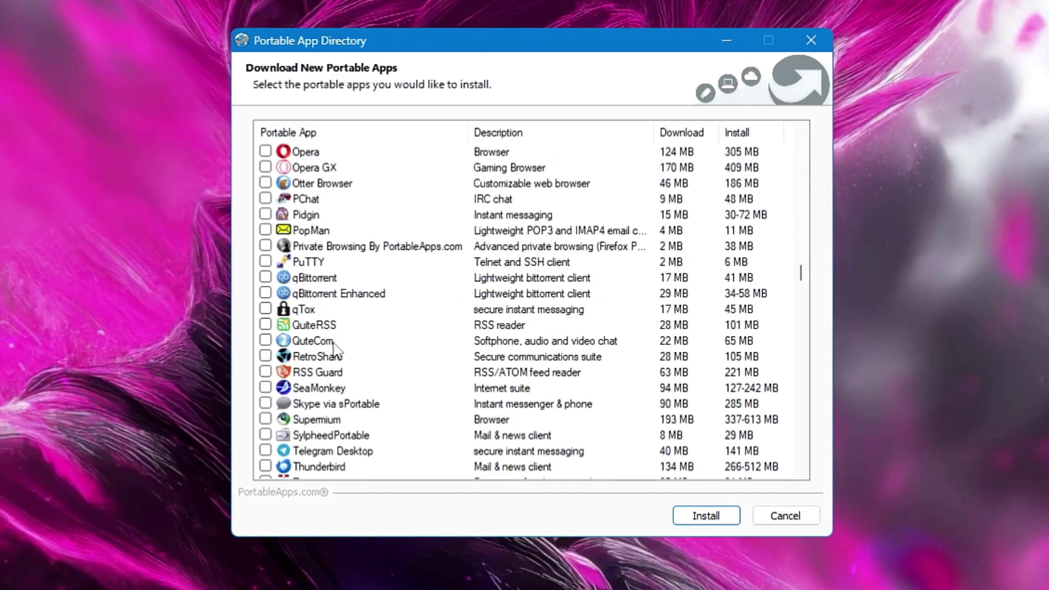
pyautogui.scroll(-2, 335, 350)
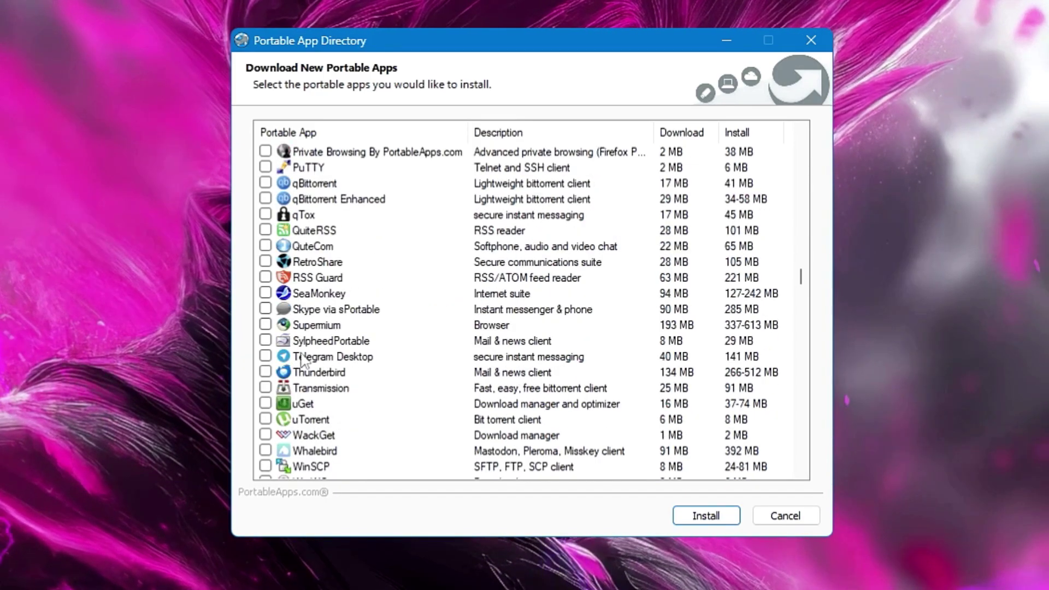
pyautogui.click(265, 356)
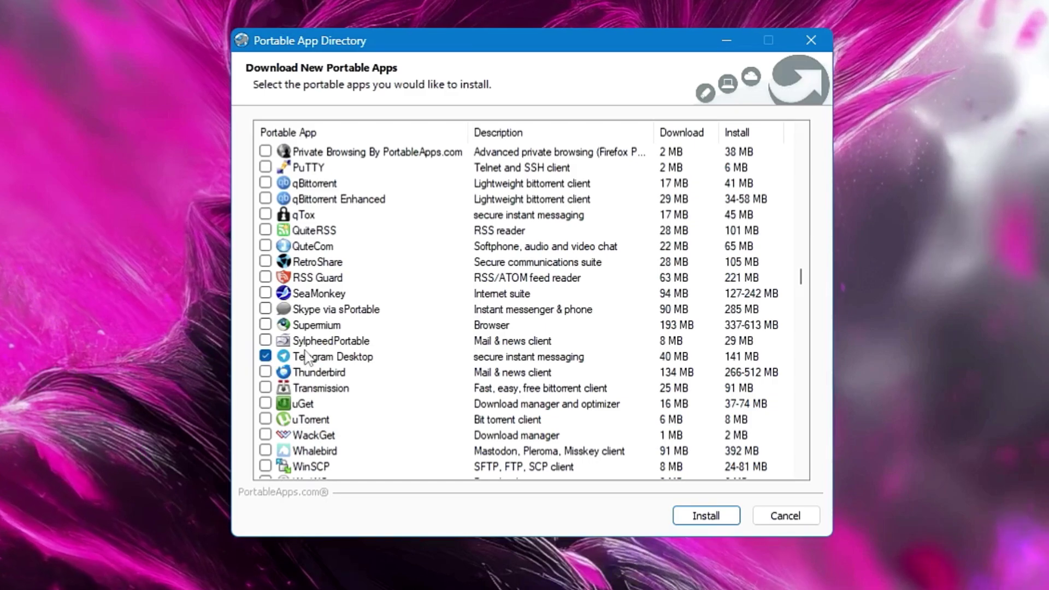
pyautogui.click(266, 419)
pyautogui.scroll(-2, 276, 437)
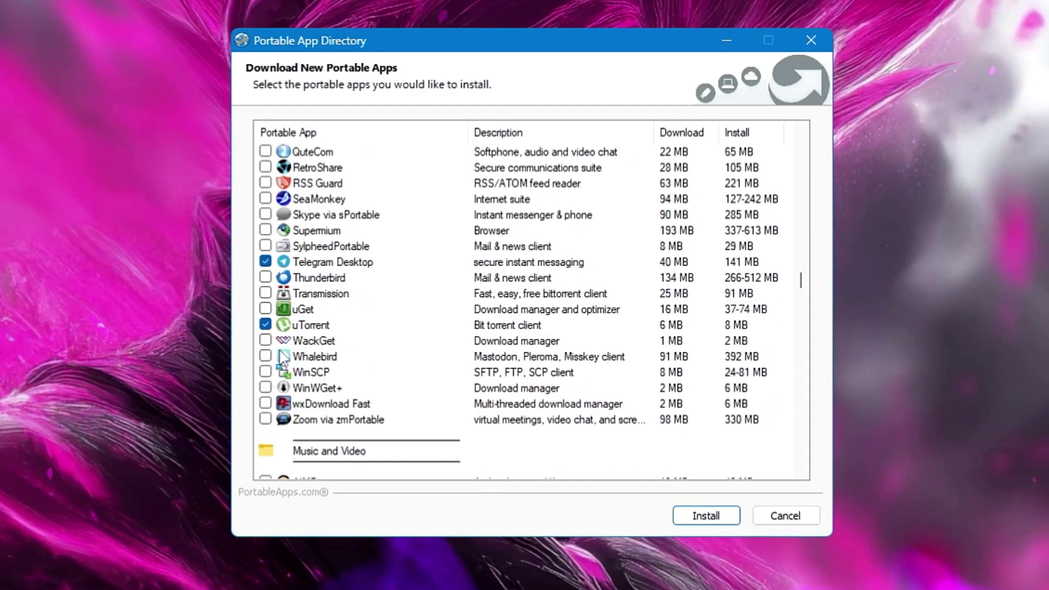
# Select Audacity and OBS Studio in the Music and Video category for installation
pyautogui.scroll(-5, 283, 362)
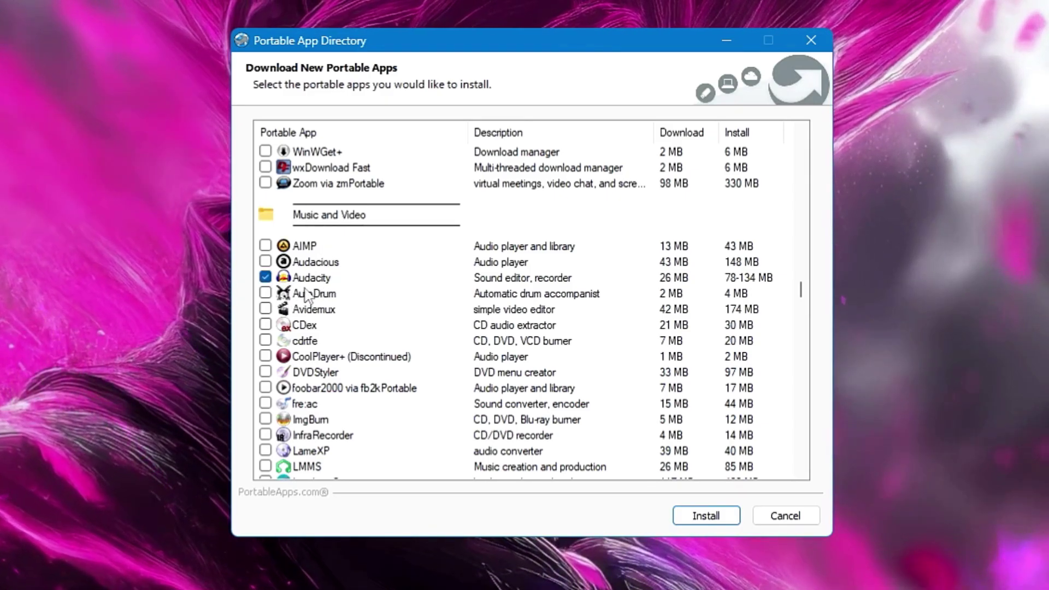
pyautogui.scroll(-1, 299, 315)
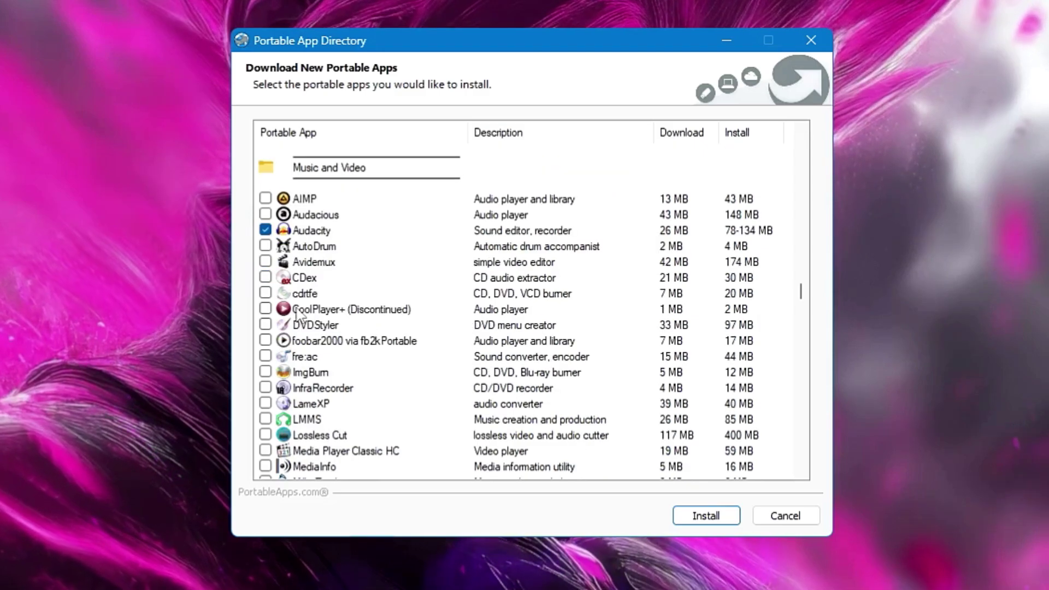
pyautogui.scroll(-5, 294, 324)
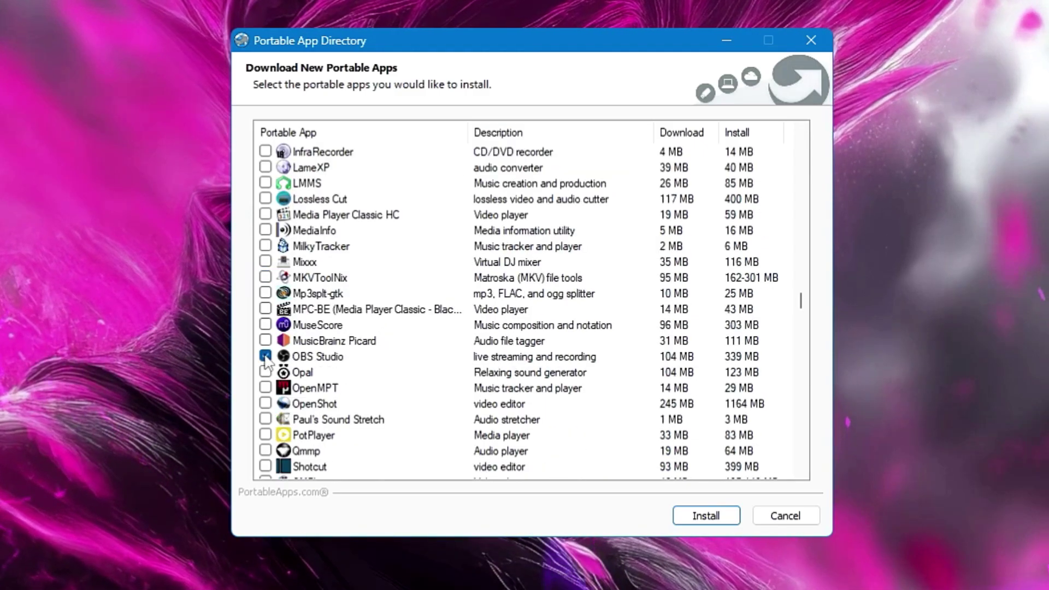
# Select the video editors OpenShot and Shotcut in the Music and Video category
pyautogui.click(265, 404)
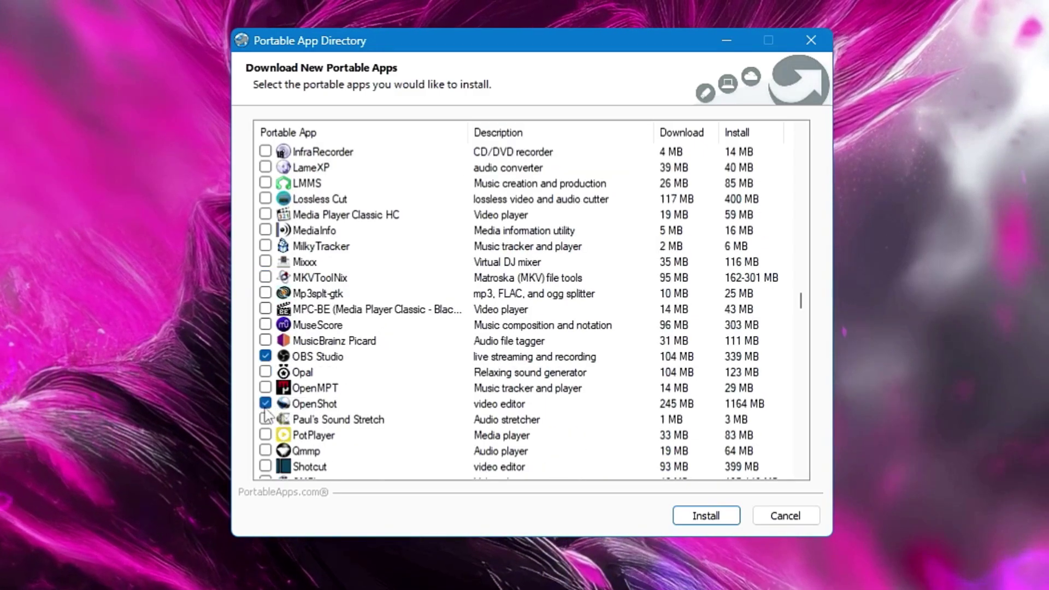
pyautogui.scroll(-1, 306, 377)
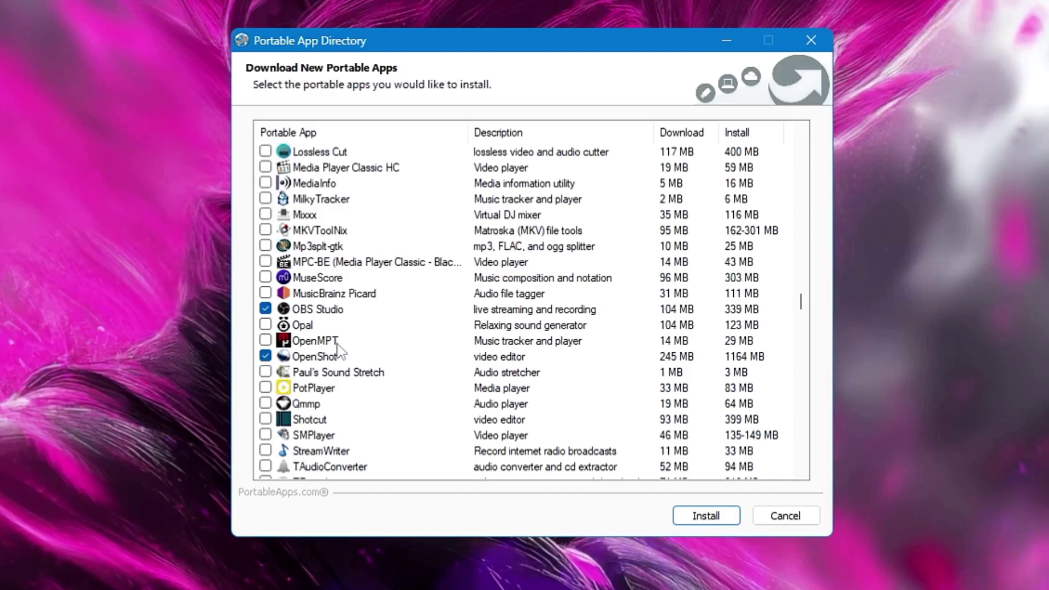
pyautogui.scroll(-1, 331, 362)
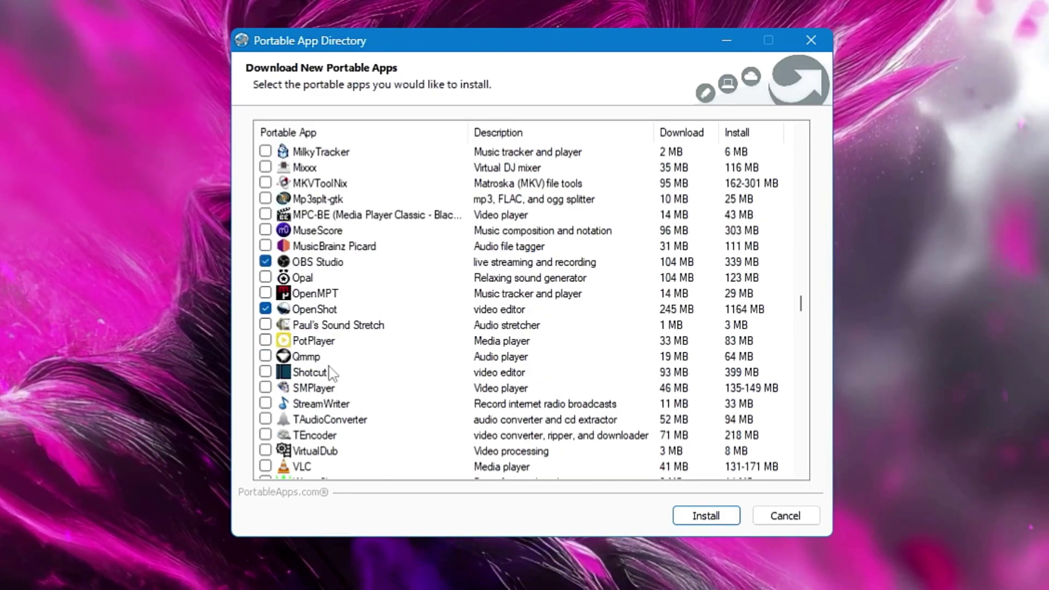
pyautogui.click(265, 374)
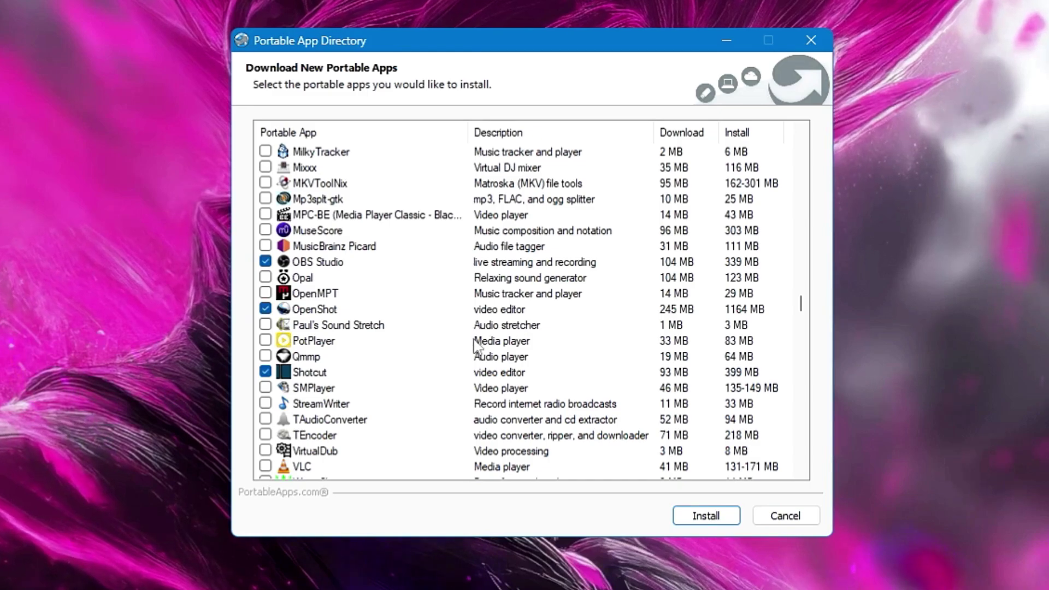
pyautogui.scroll(-1, 376, 357)
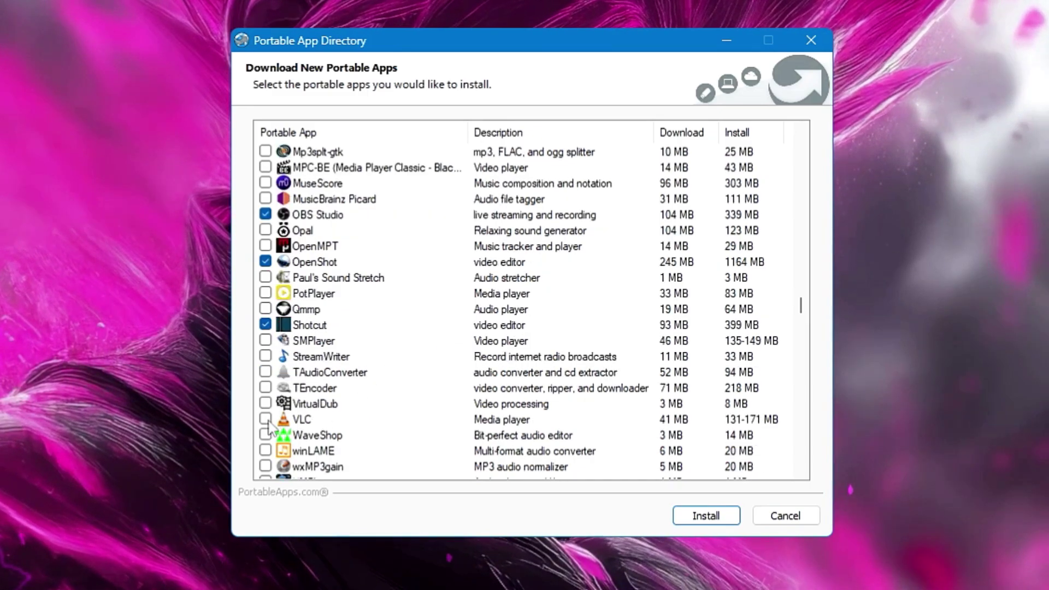
# Select VLC in the Music and Video category and LibreOffice in the Office category for installation
pyautogui.scroll(-3, 461, 403)
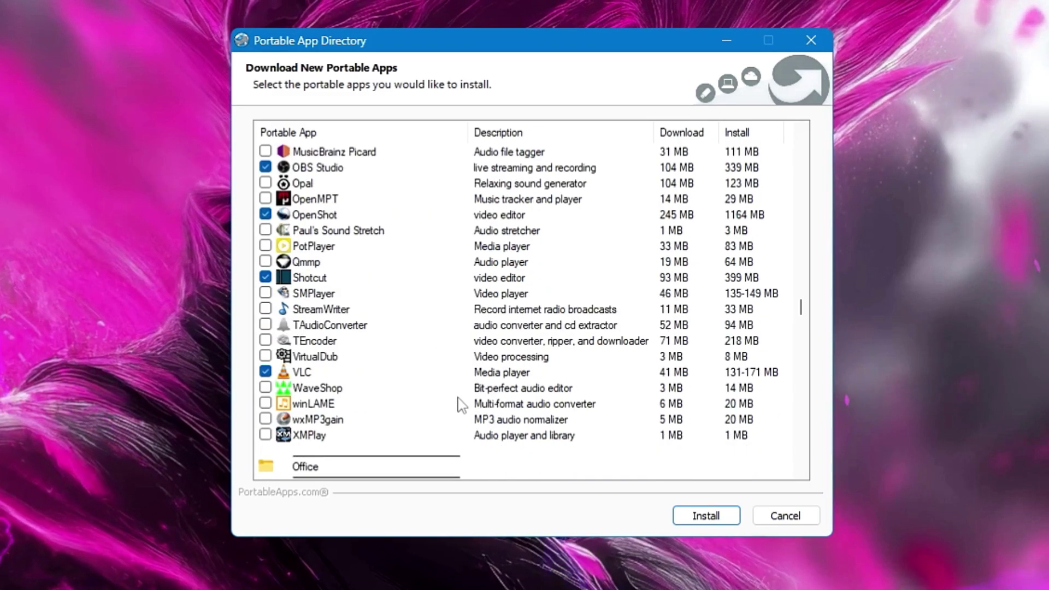
pyautogui.scroll(-3, 383, 360)
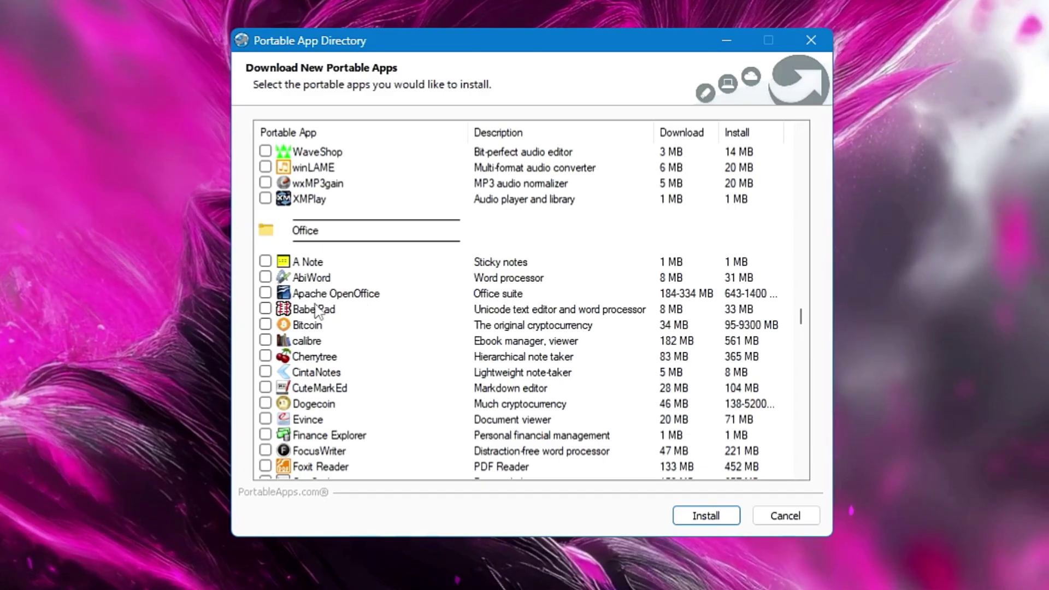
pyautogui.scroll(-8, 316, 309)
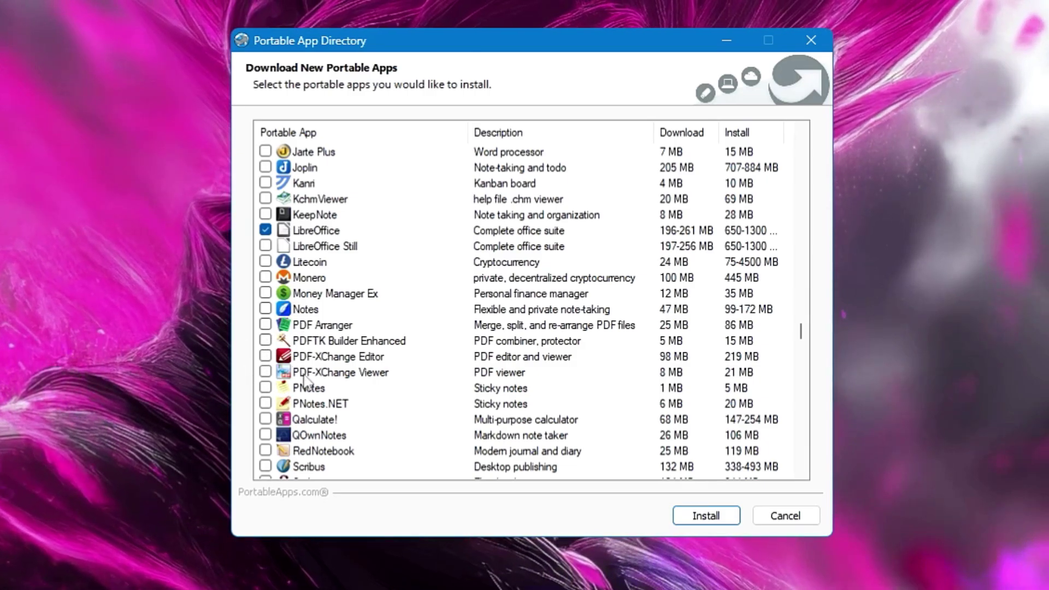
# Select VeraCrypt and Password Tech in the Security category for installation
pyautogui.scroll(-1, 331, 392)
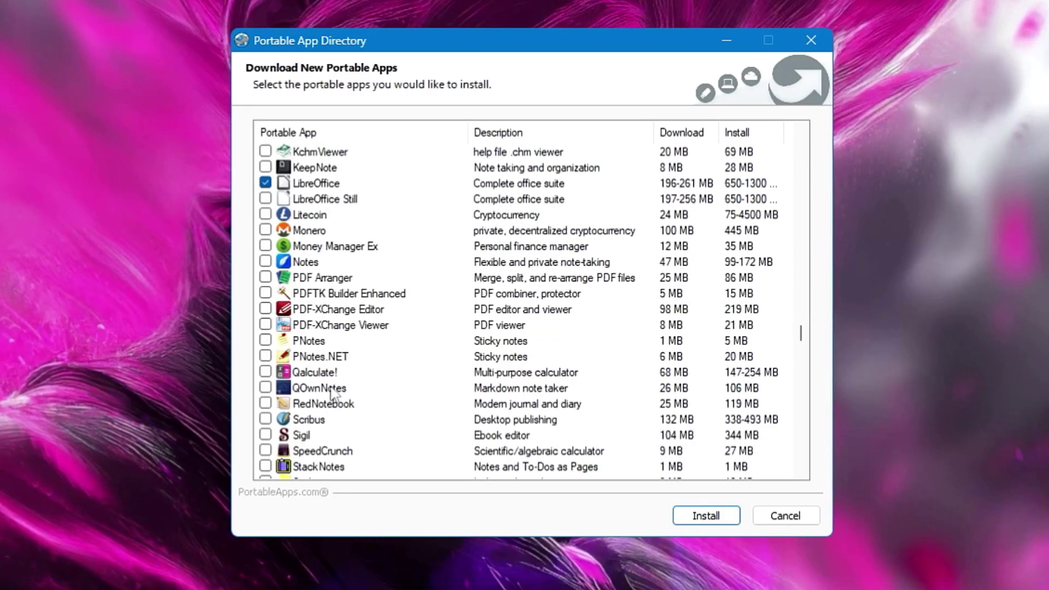
pyautogui.scroll(-15, 332, 393)
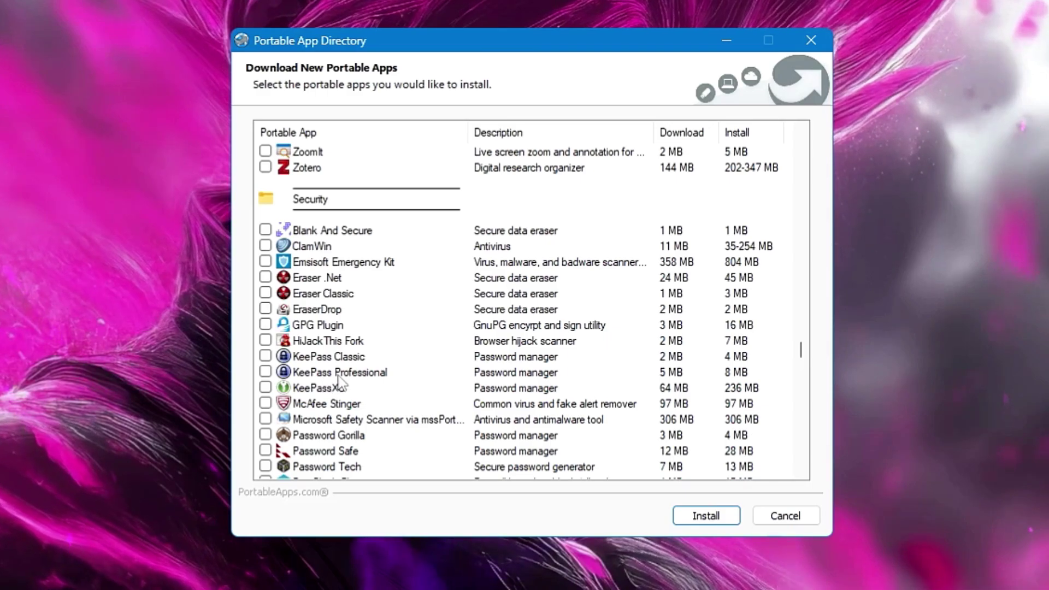
pyautogui.scroll(-1, 319, 389)
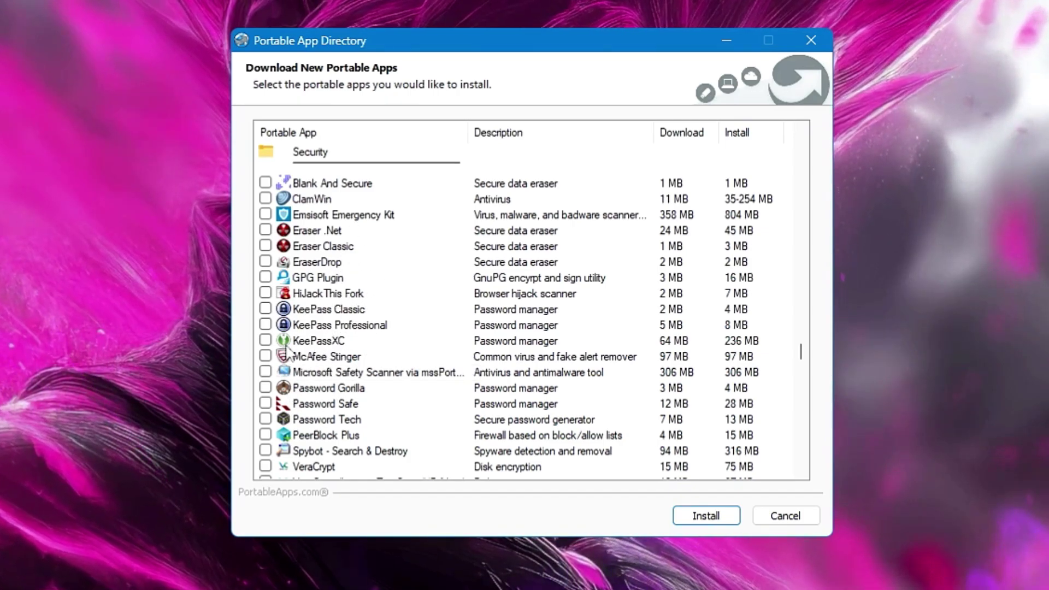
pyautogui.scroll(-1, 311, 360)
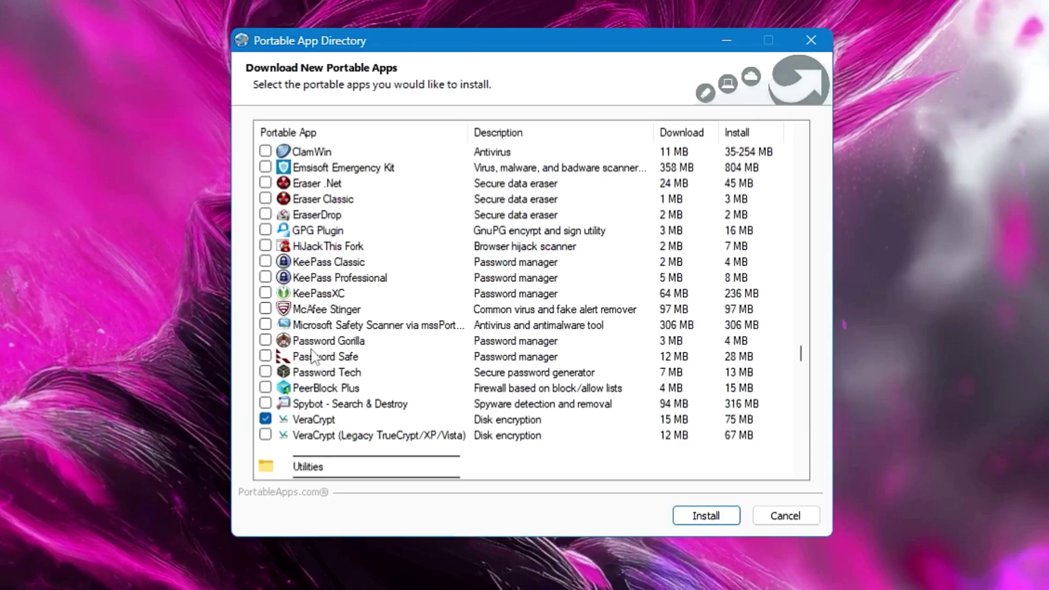
pyautogui.click(265, 372)
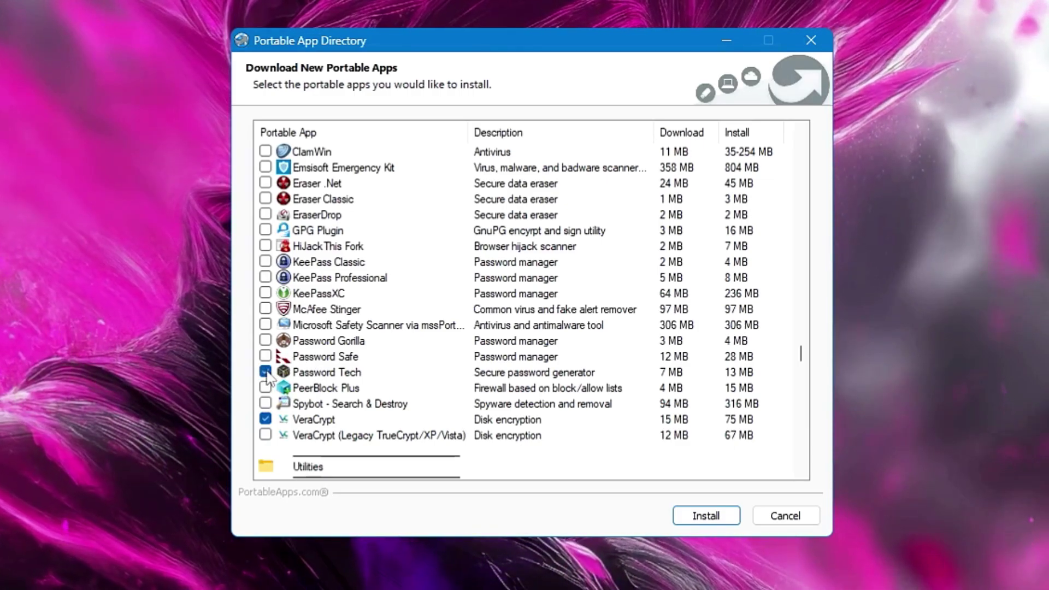
# Select 7-Zip and CPU-Z in the Utilities category for installation
pyautogui.scroll(-4, 337, 309)
pyautogui.scroll(-1, 299, 386)
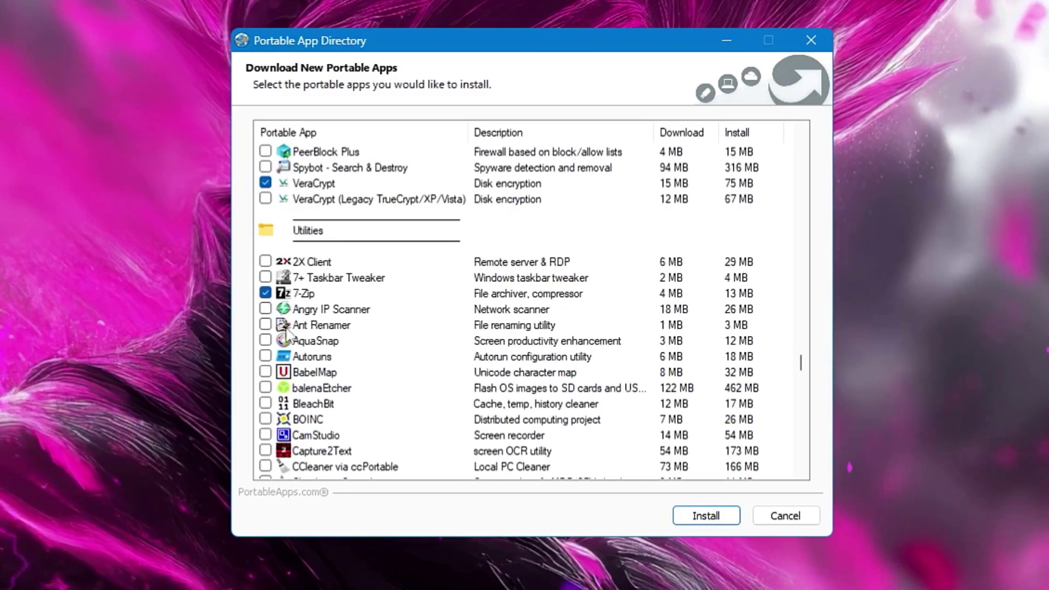
pyautogui.scroll(-1, 334, 328)
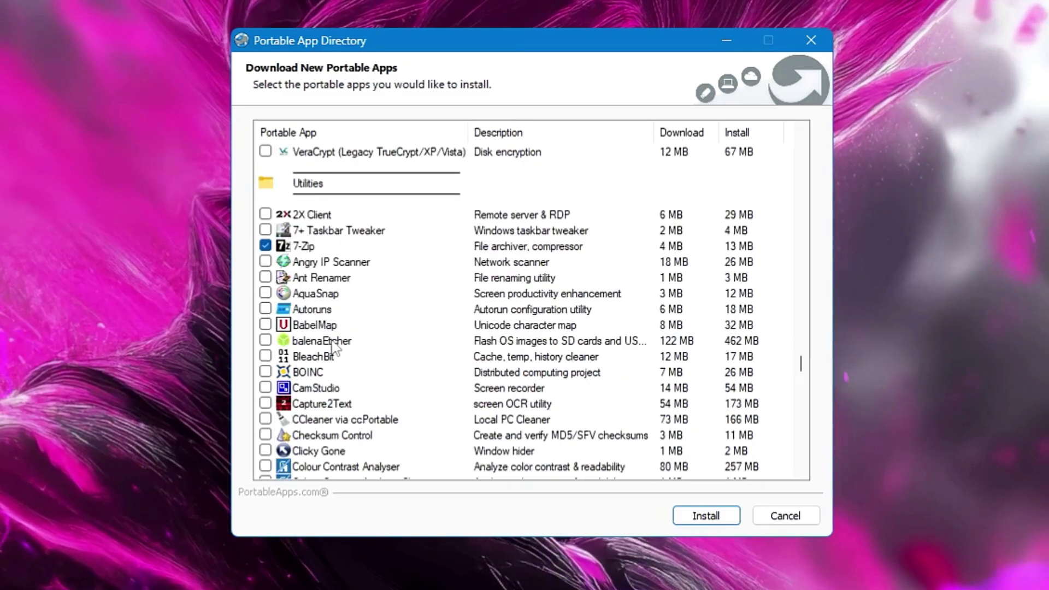
pyautogui.scroll(-7, 333, 347)
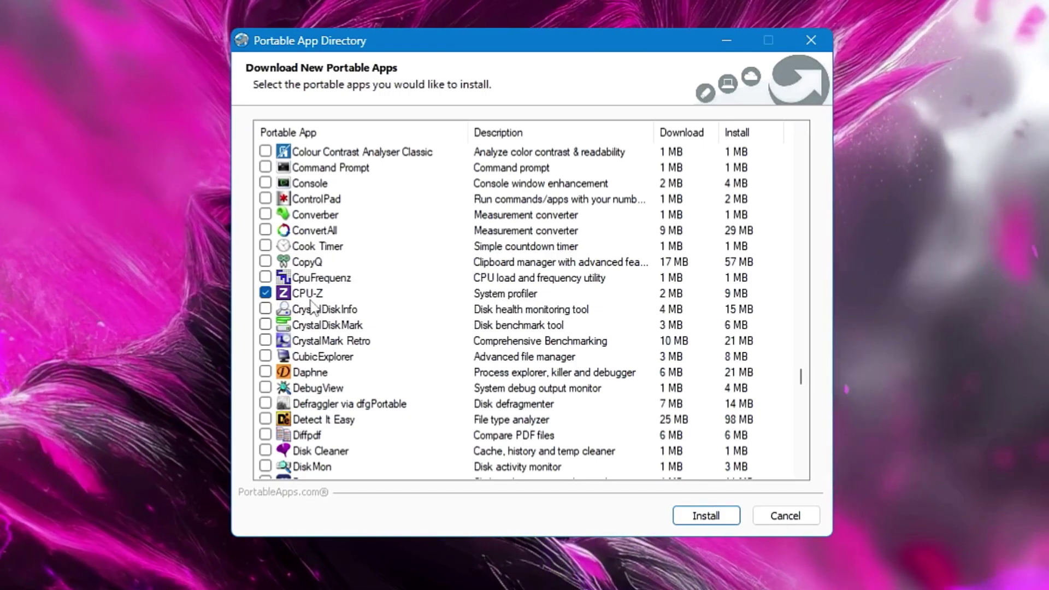
# Select Everything and GeekUninstaller further down the Utilities category for installation
pyautogui.scroll(-1, 321, 326)
pyautogui.scroll(-2, 314, 310)
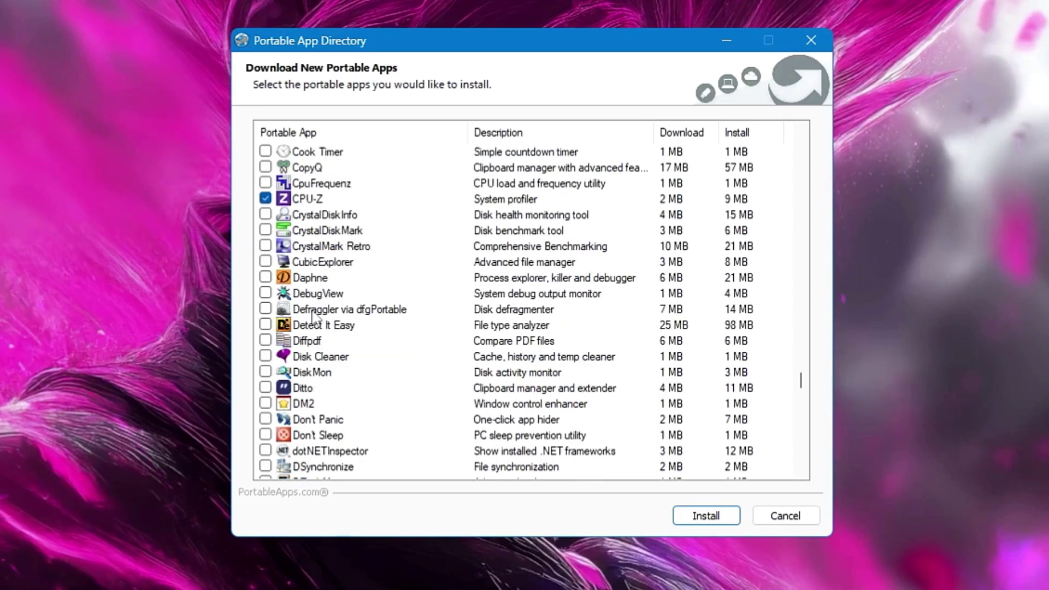
pyautogui.scroll(-2, 308, 327)
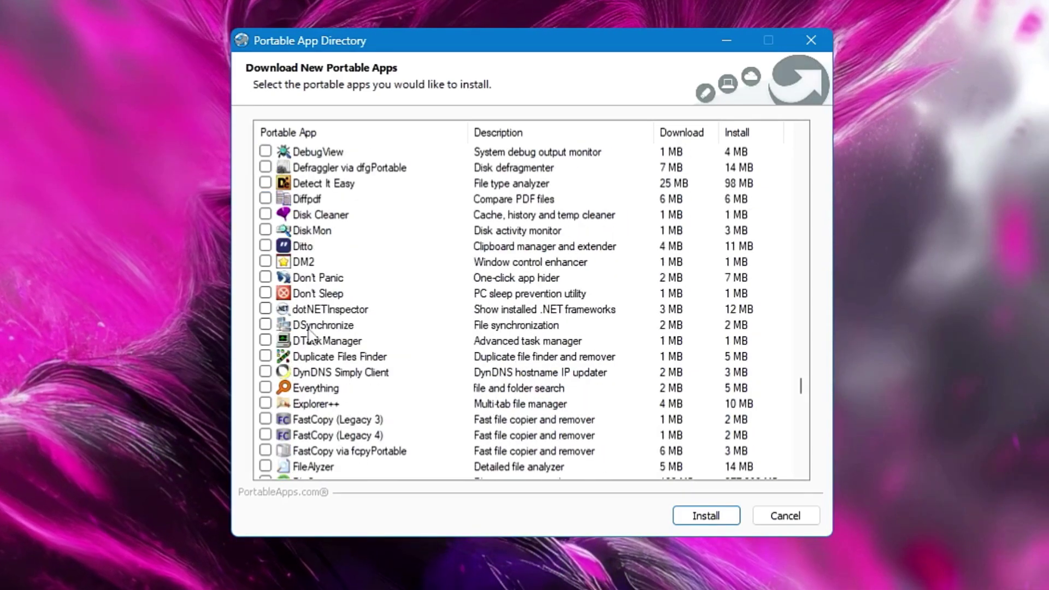
pyautogui.scroll(-1, 307, 335)
pyautogui.click(265, 341)
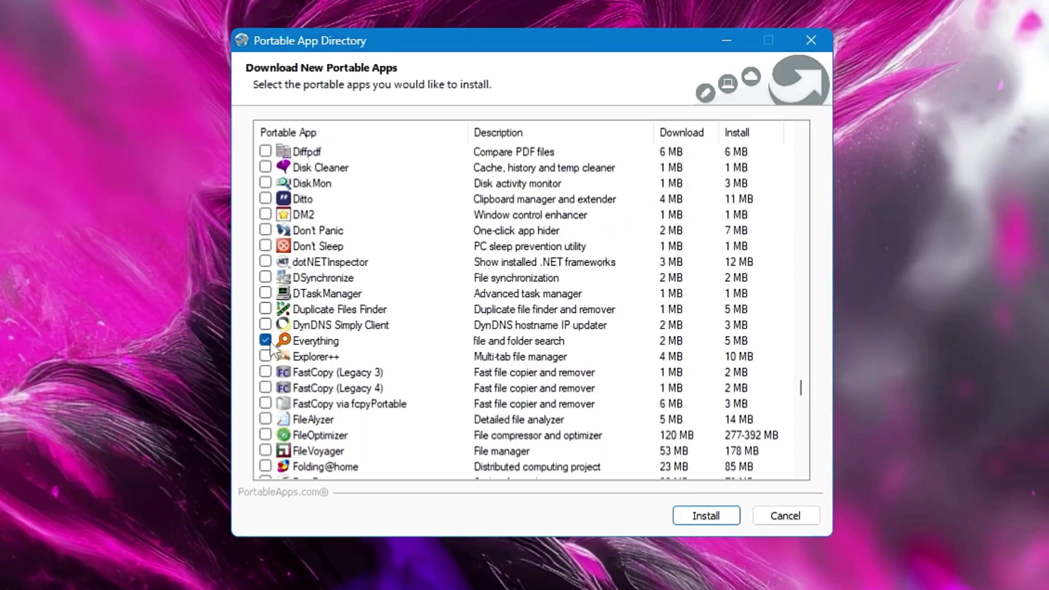
pyautogui.scroll(-1, 328, 306)
pyautogui.scroll(-2, 328, 328)
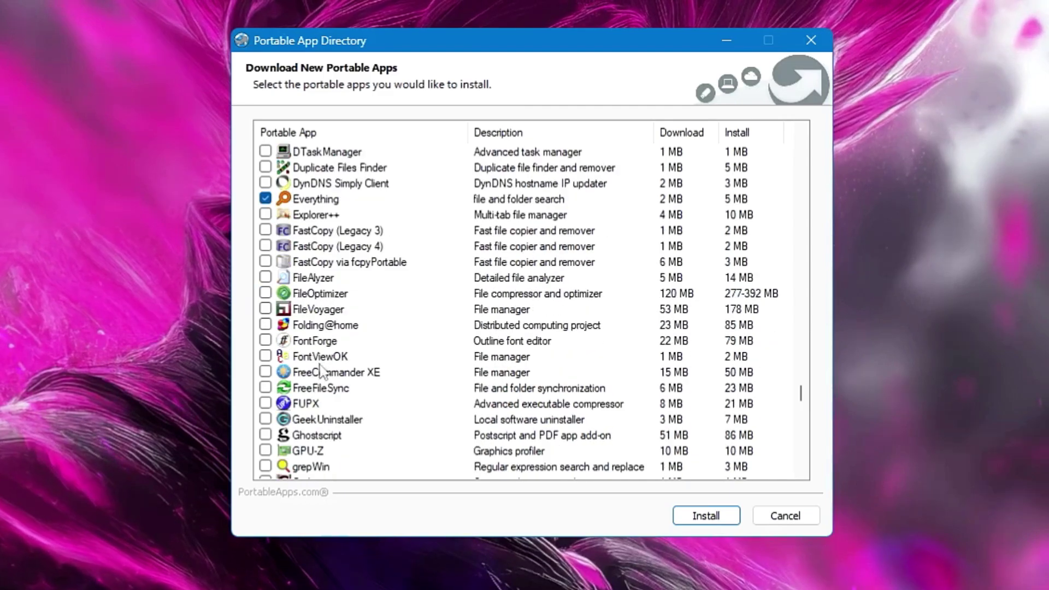
pyautogui.scroll(-1, 318, 300)
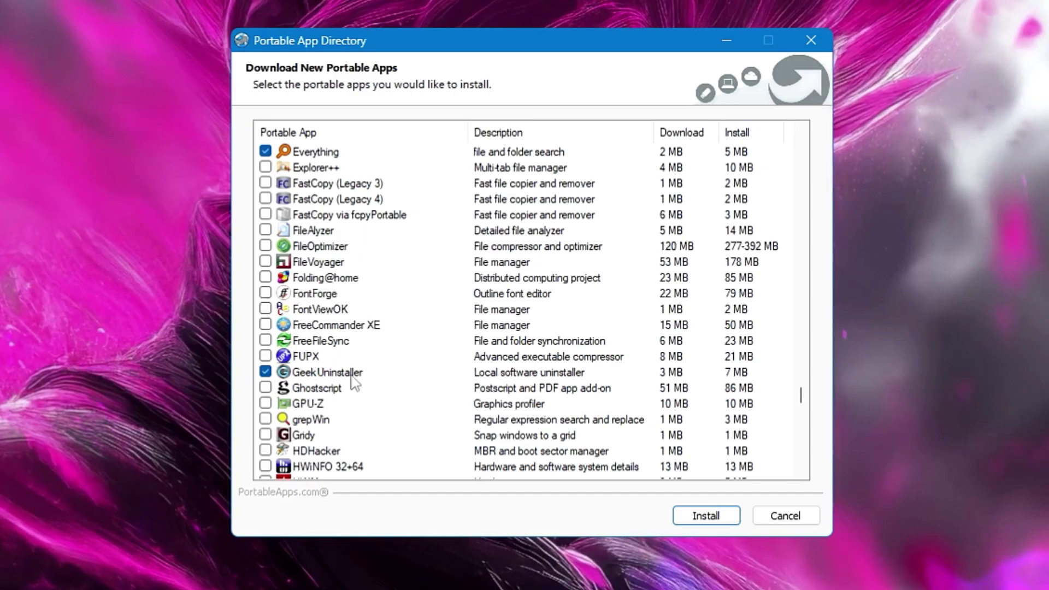
# Select Ventoy and TeamViewer near the end of the Utilities category for installation
pyautogui.scroll(-2, 396, 355)
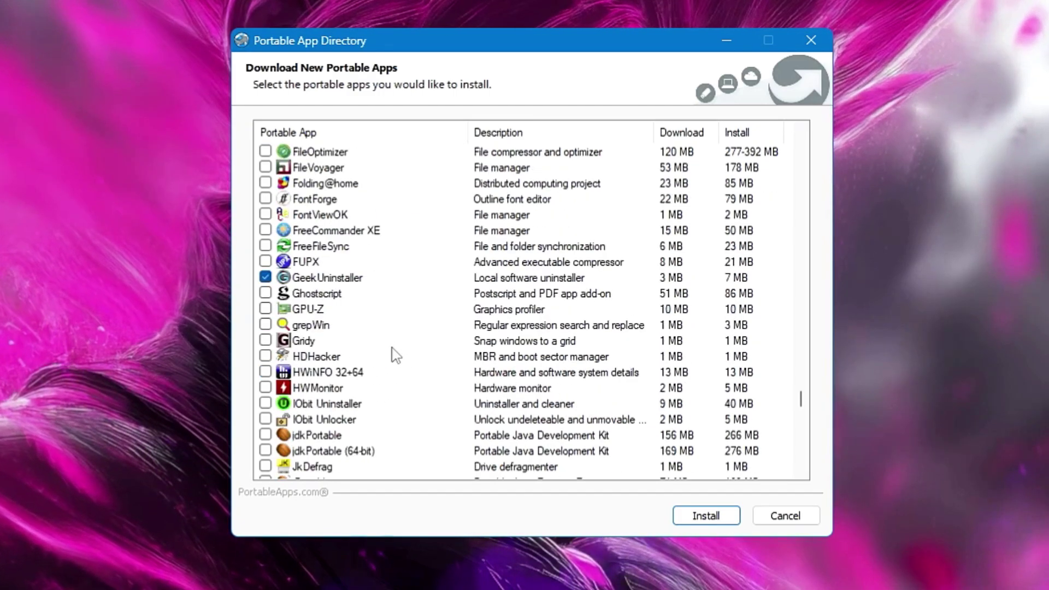
pyautogui.scroll(-11, 305, 380)
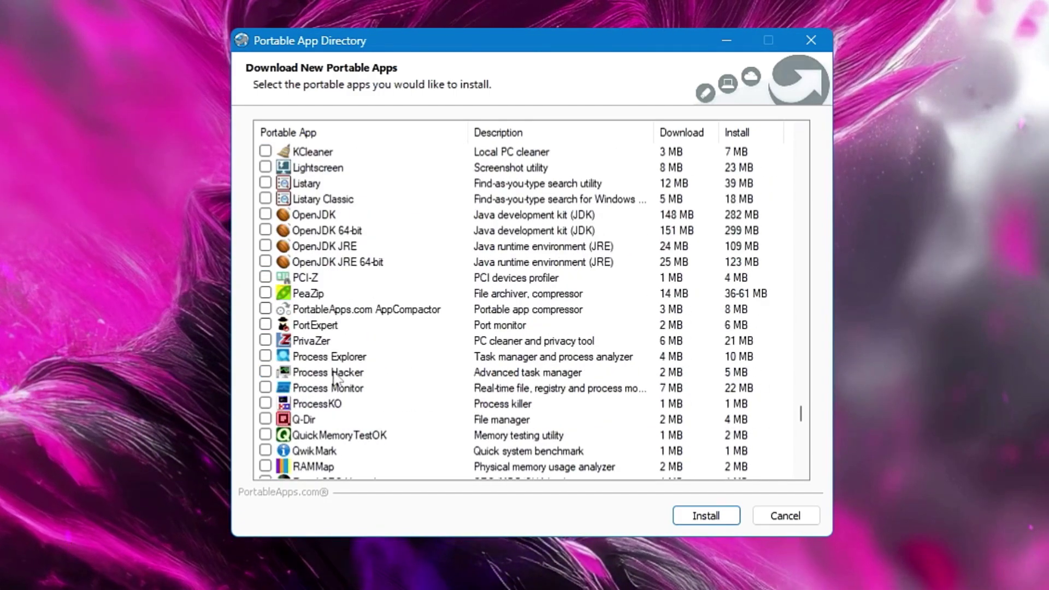
pyautogui.scroll(-3, 333, 372)
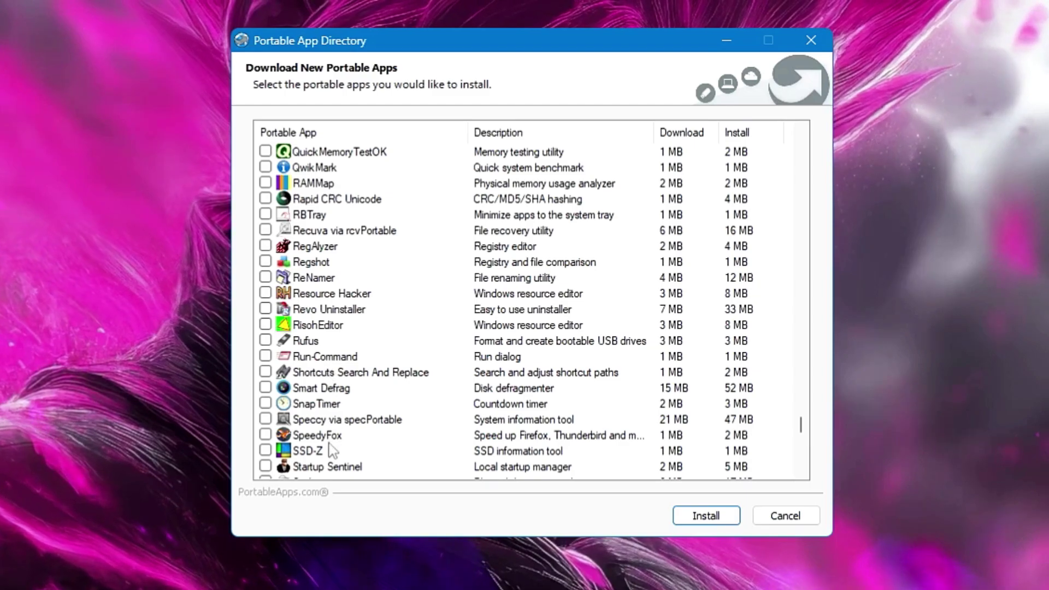
pyautogui.scroll(-4, 331, 449)
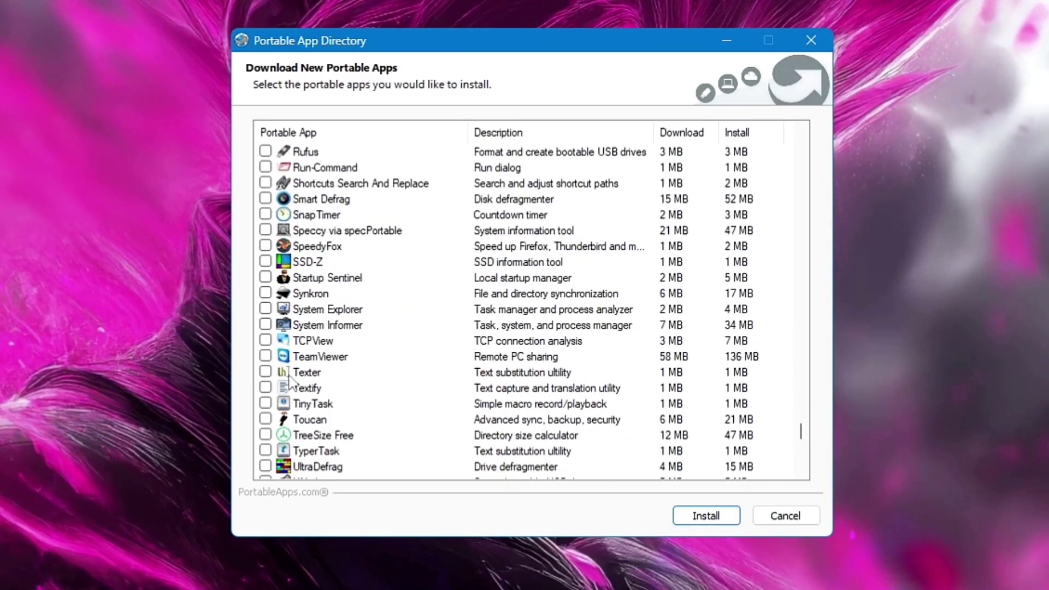
pyautogui.scroll(-5, 364, 308)
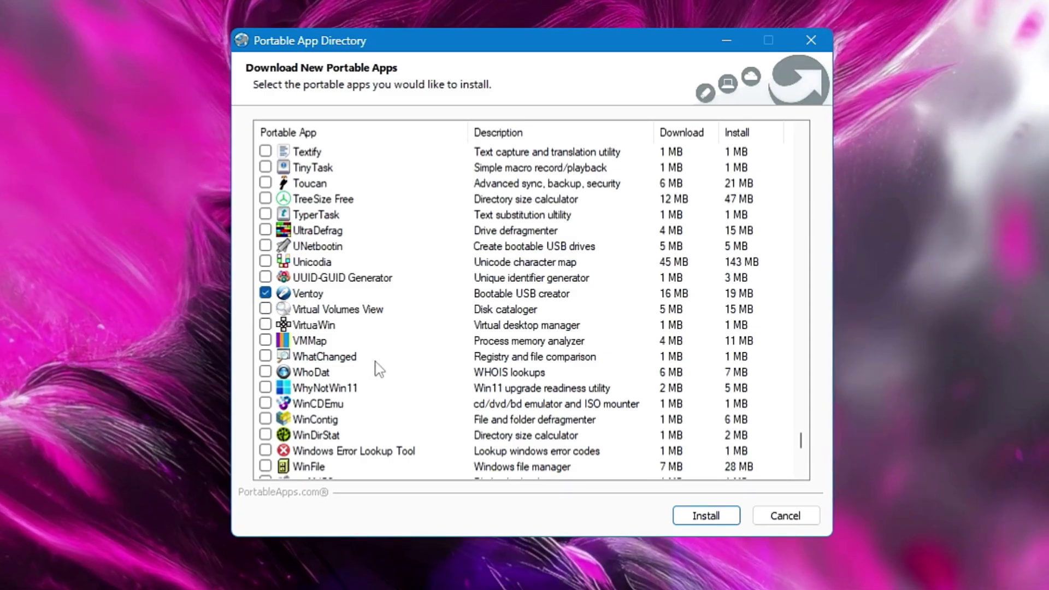
pyautogui.scroll(-8, 365, 381)
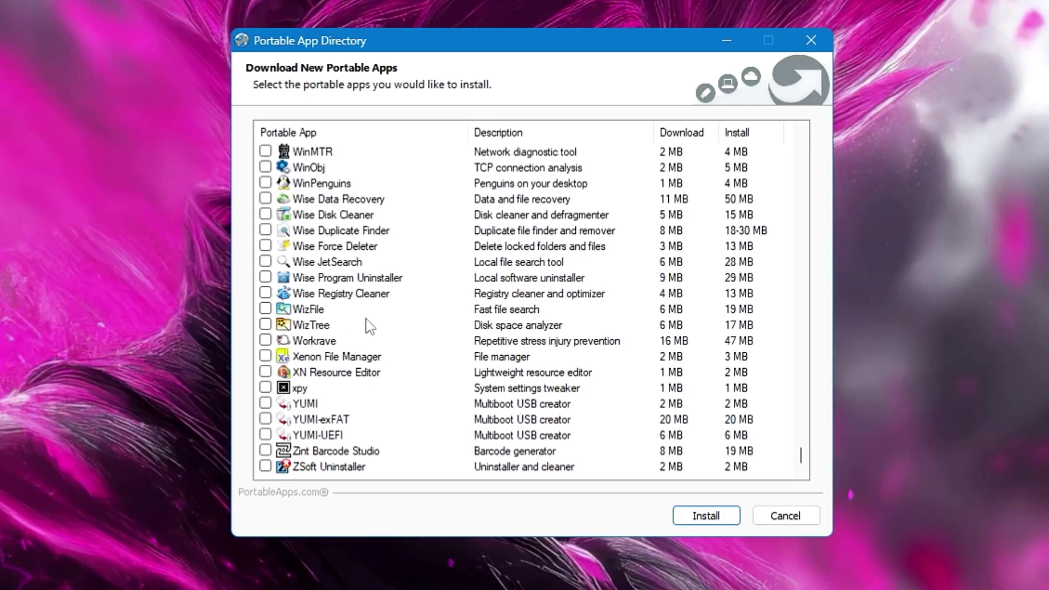
pyautogui.scroll(12, 417, 413)
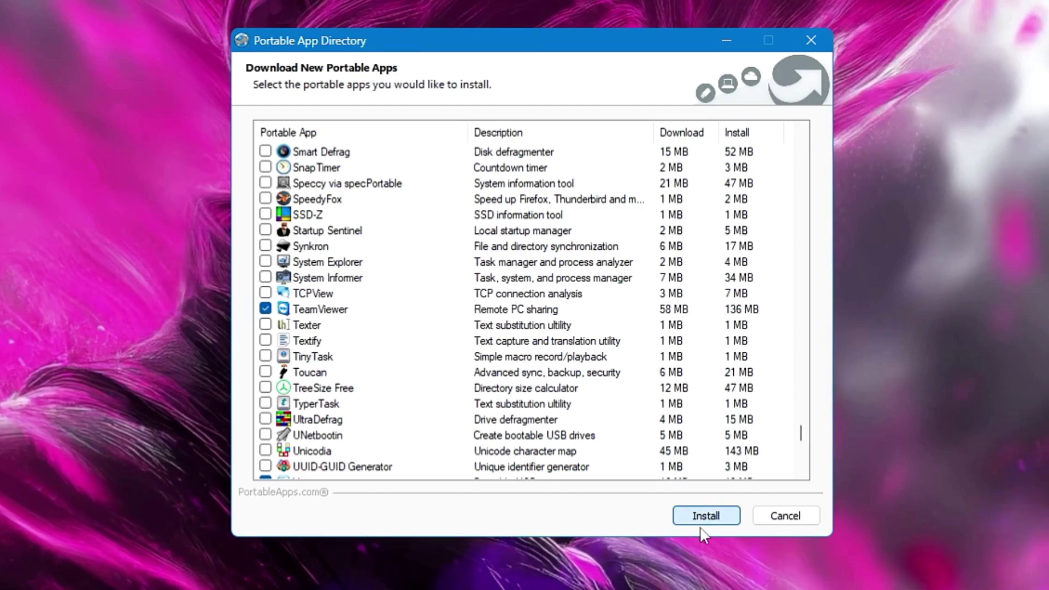
# Install all the selected portable apps and finish the Portable App Directory wizard
pyautogui.click(703, 522)
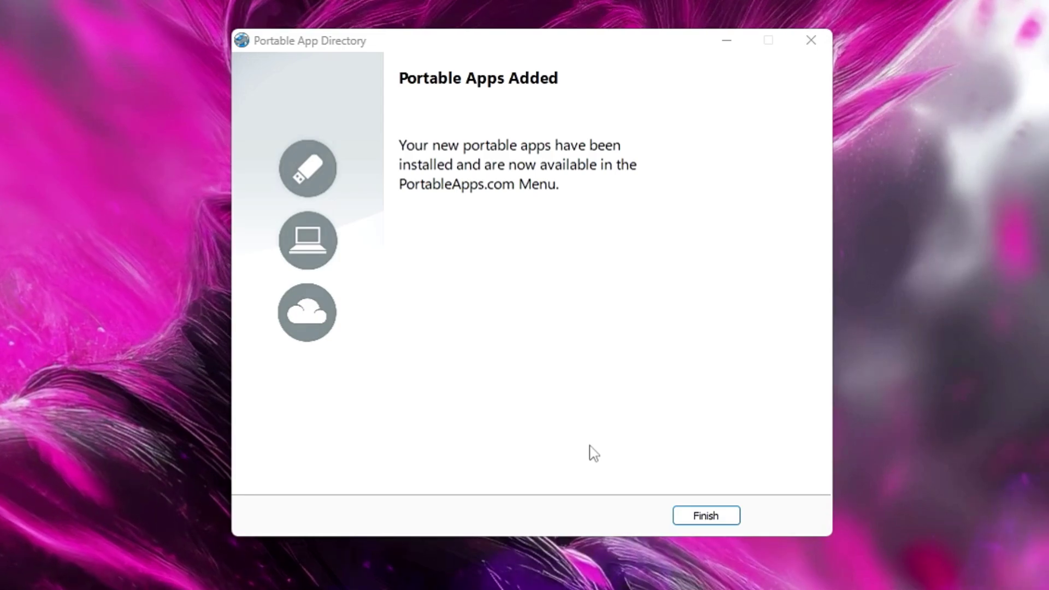
pyautogui.click(705, 516)
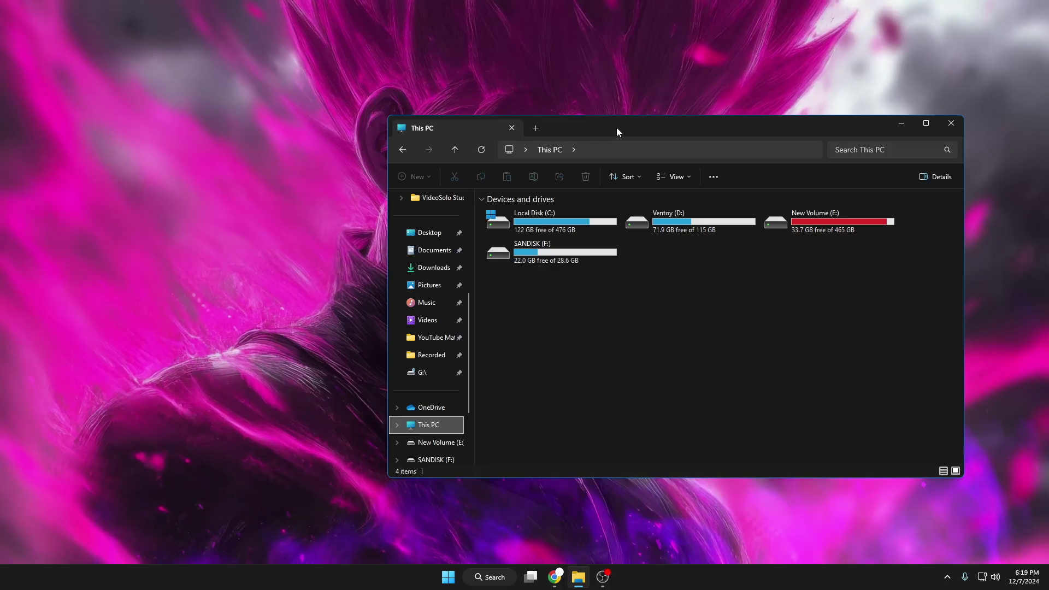
# Switch to File Explorer, open the SANDISK (F:) drive and launch Start.exe from its root
pyautogui.moveTo(616, 126); pyautogui.dragTo(565, 106)
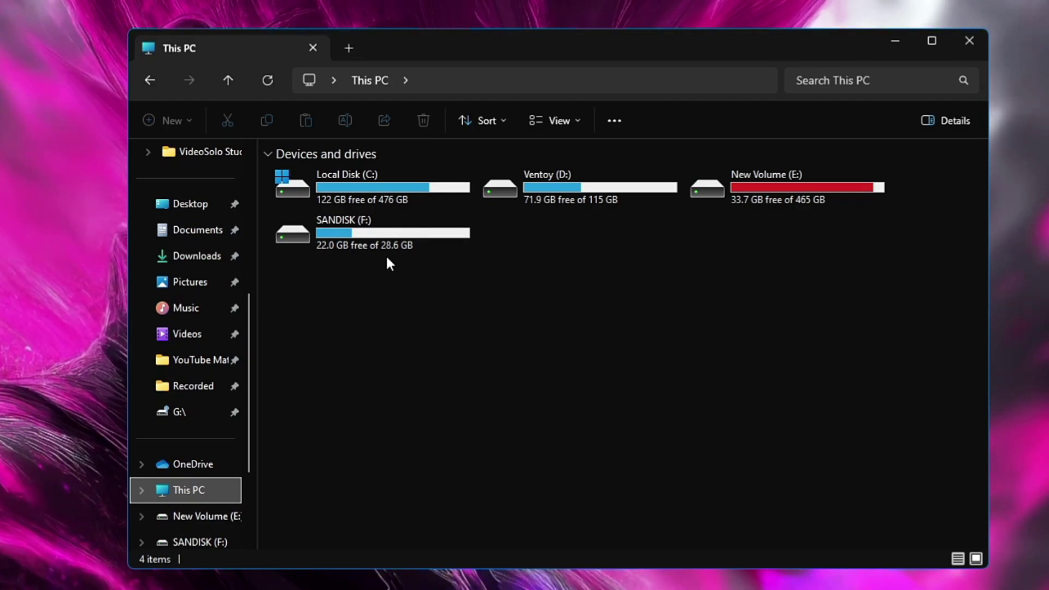
pyautogui.doubleClick(366, 241)
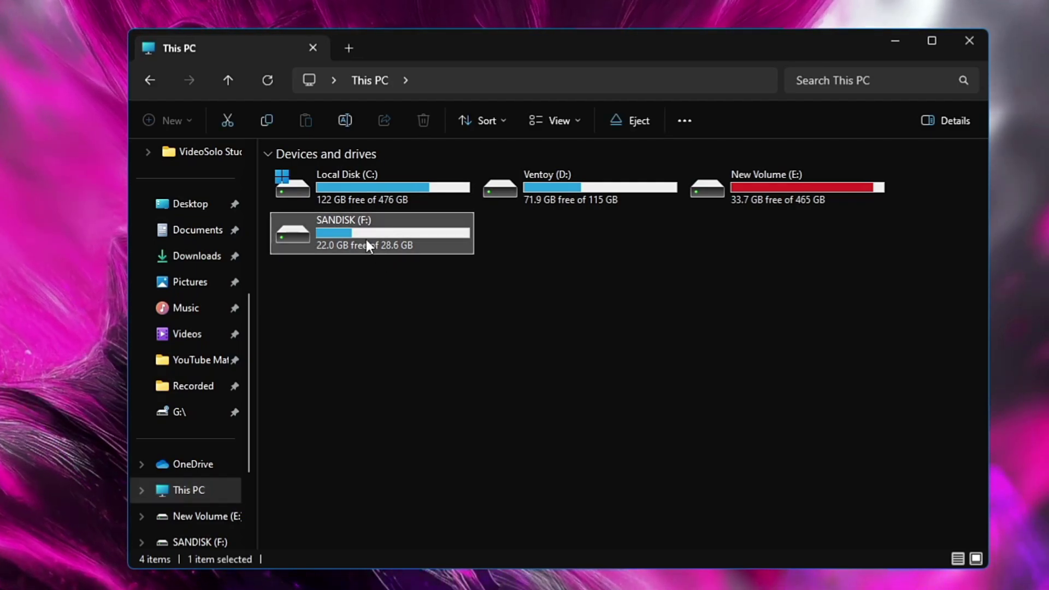
pyautogui.click(324, 205)
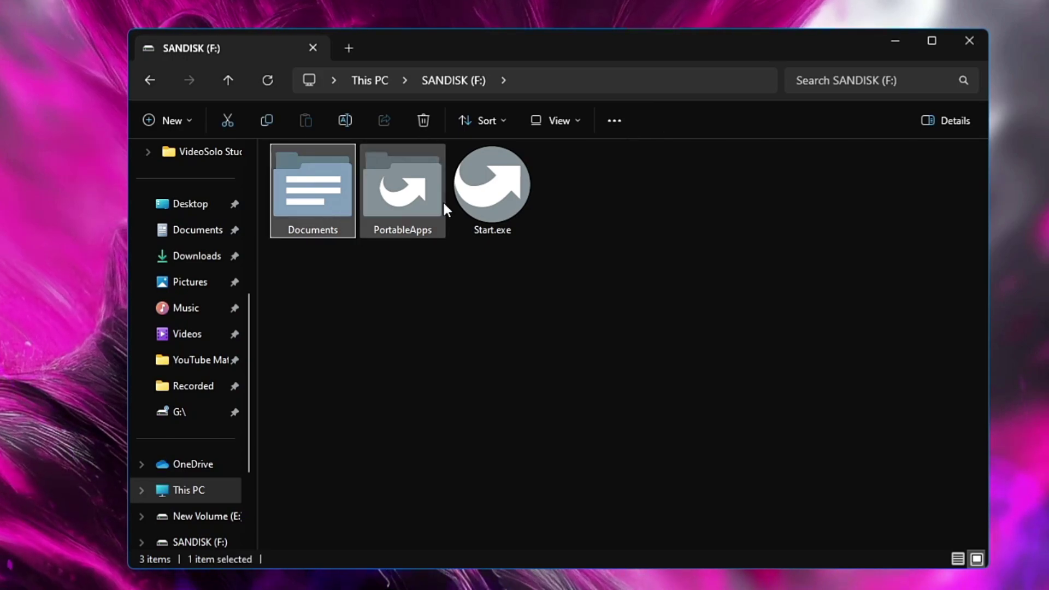
pyautogui.click(389, 213)
pyautogui.click(478, 204)
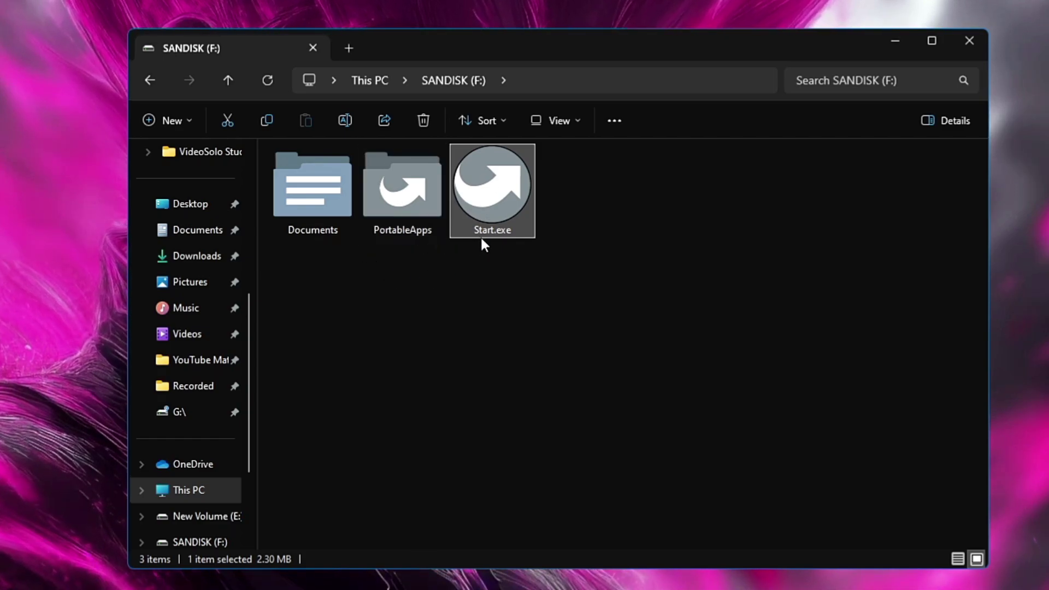
pyautogui.moveTo(496, 212)
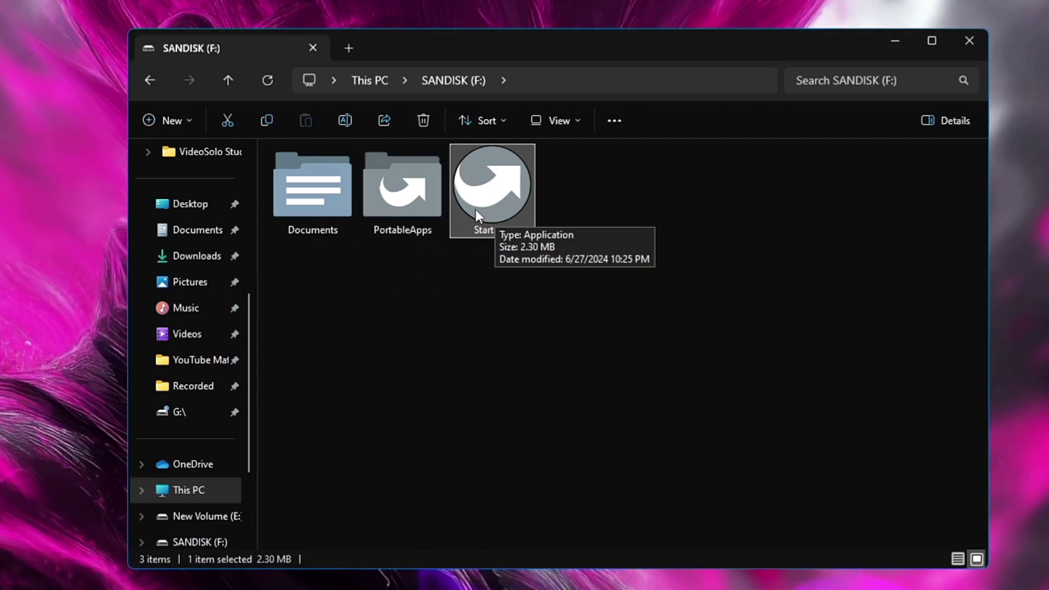
pyautogui.doubleClick(502, 209)
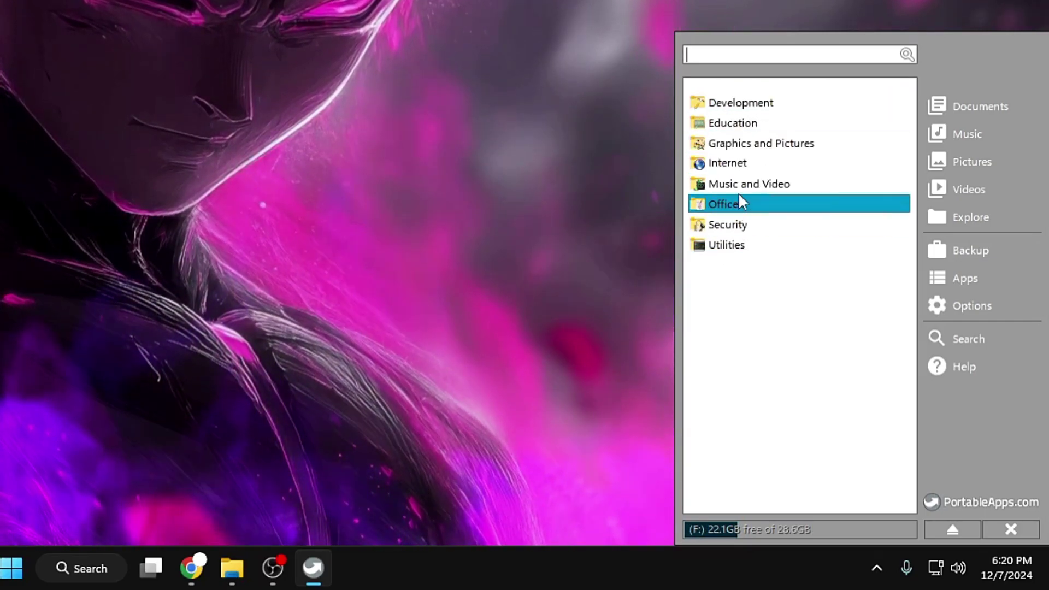
# Launch Notepad++ from the Development category of the PortableApps.com menu and close it again
pyautogui.click(734, 108)
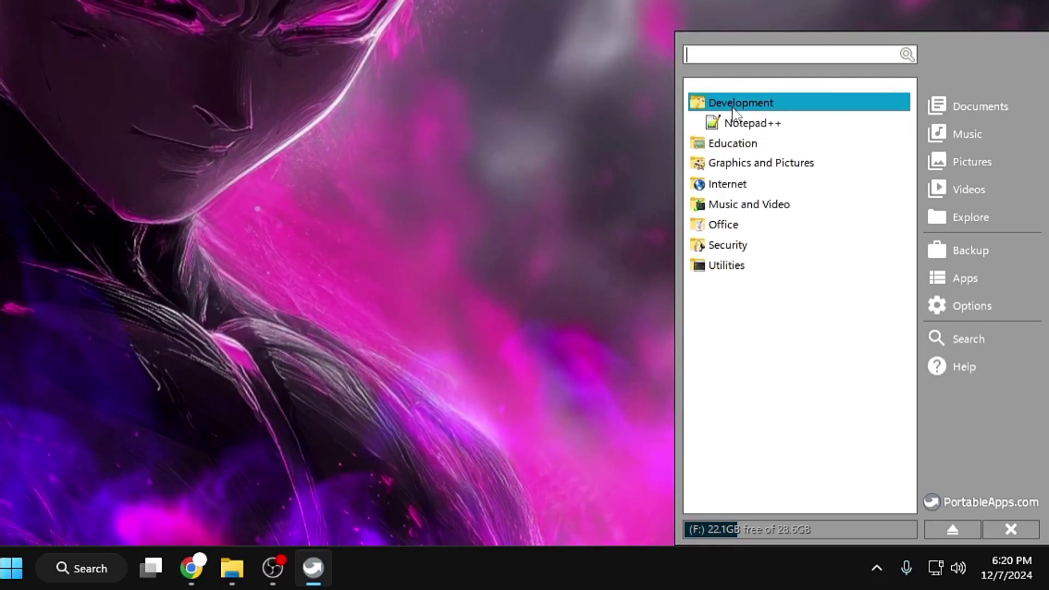
pyautogui.click(762, 133)
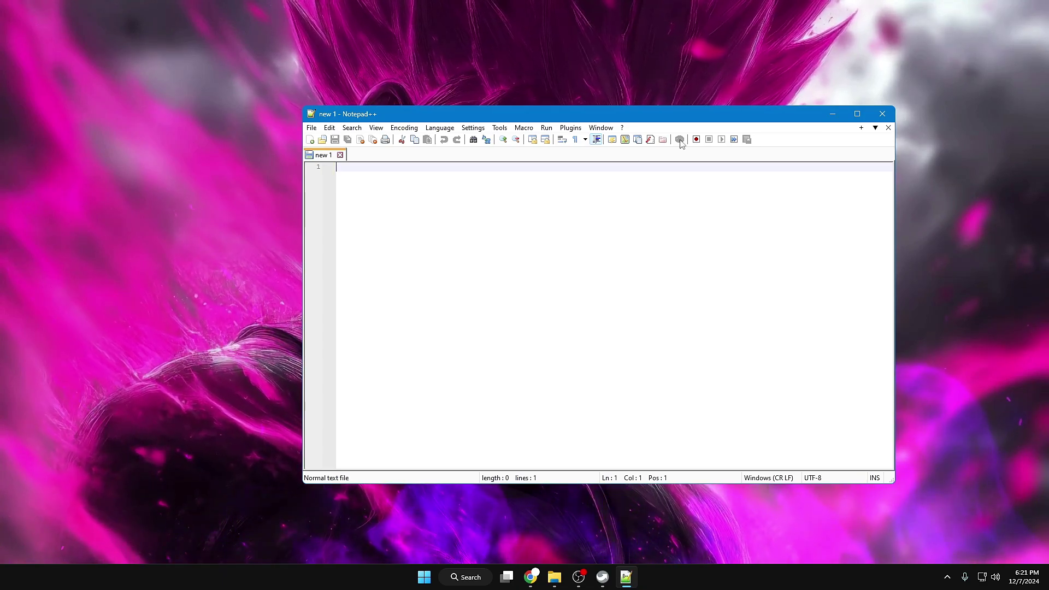
pyautogui.click(883, 114)
# Reopen the PortableApps.com menu, expand Education, launch ShareX from the Graphics and Pictures category and close it again
pyautogui.click(614, 577)
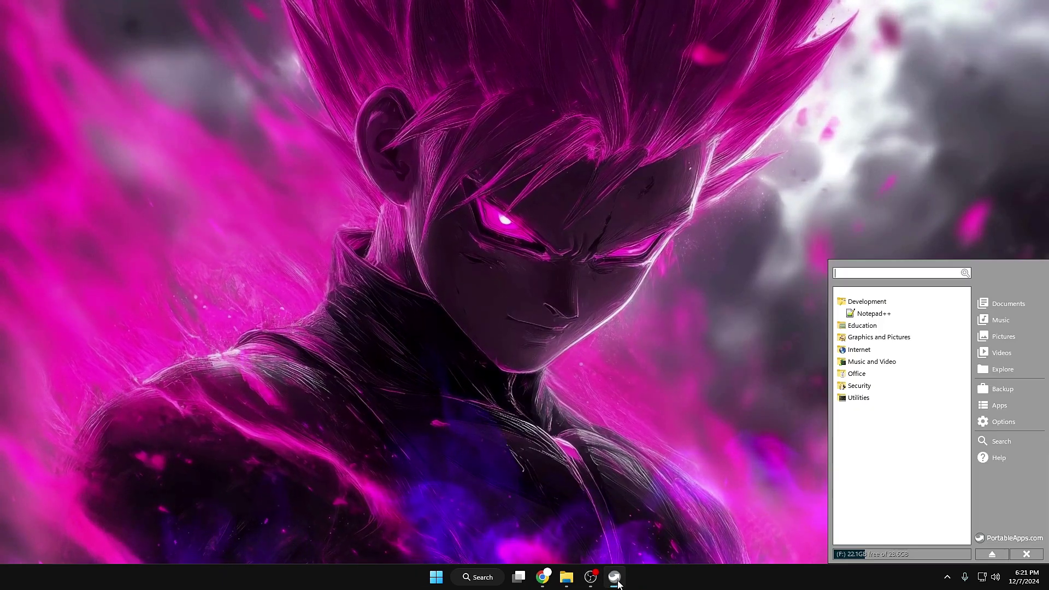
pyautogui.click(858, 330)
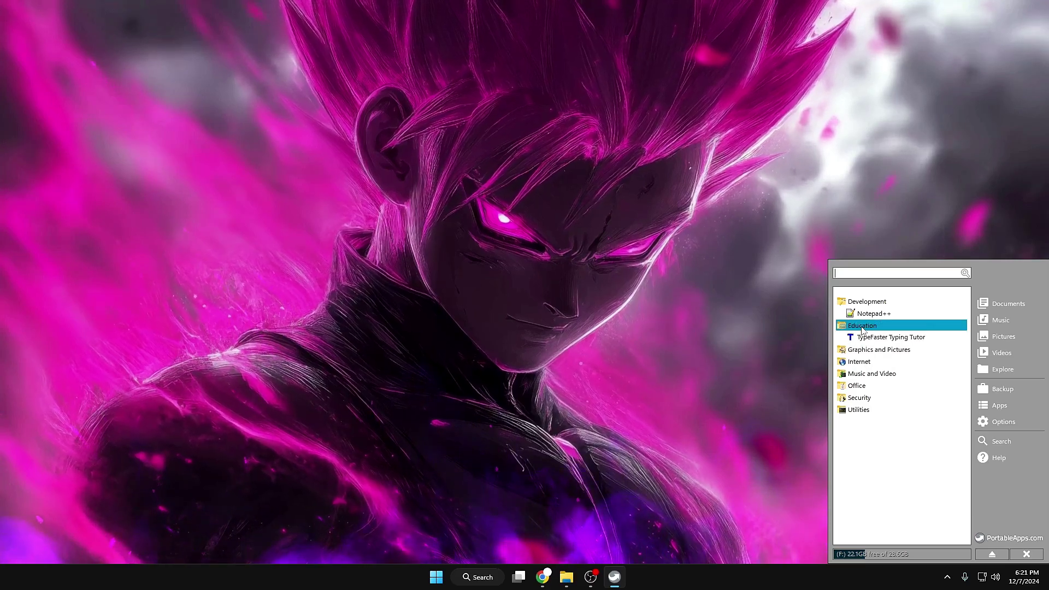
pyautogui.click(880, 350)
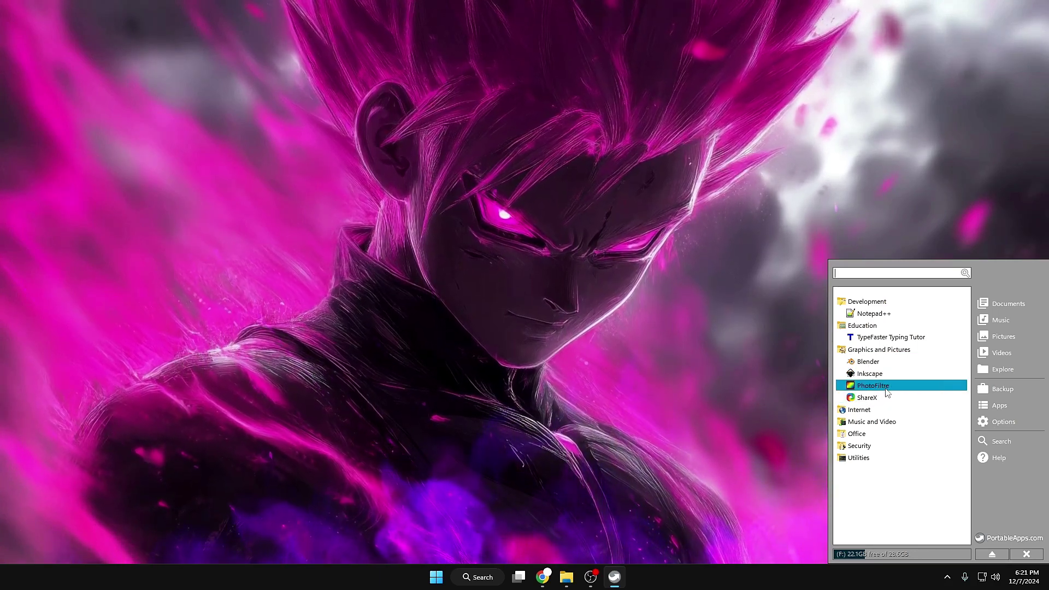
pyautogui.click(873, 399)
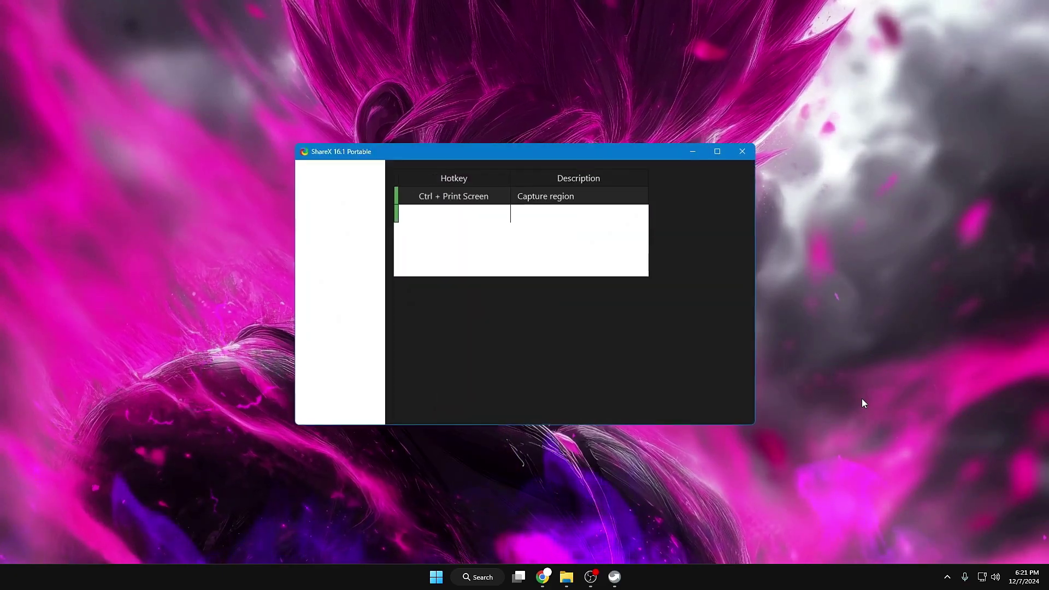
pyautogui.moveTo(523, 152); pyautogui.dragTo(559, 158)
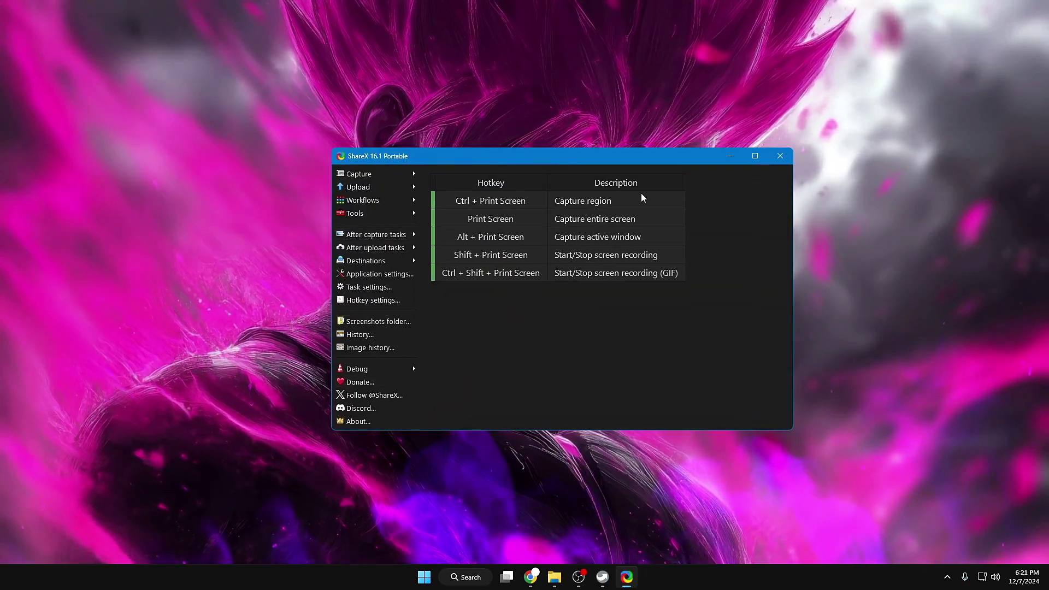
pyautogui.click(780, 156)
# Reopen the PortableApps.com menu and browse the installed apps in the Internet, Music and Video, and Office categories
pyautogui.click(615, 577)
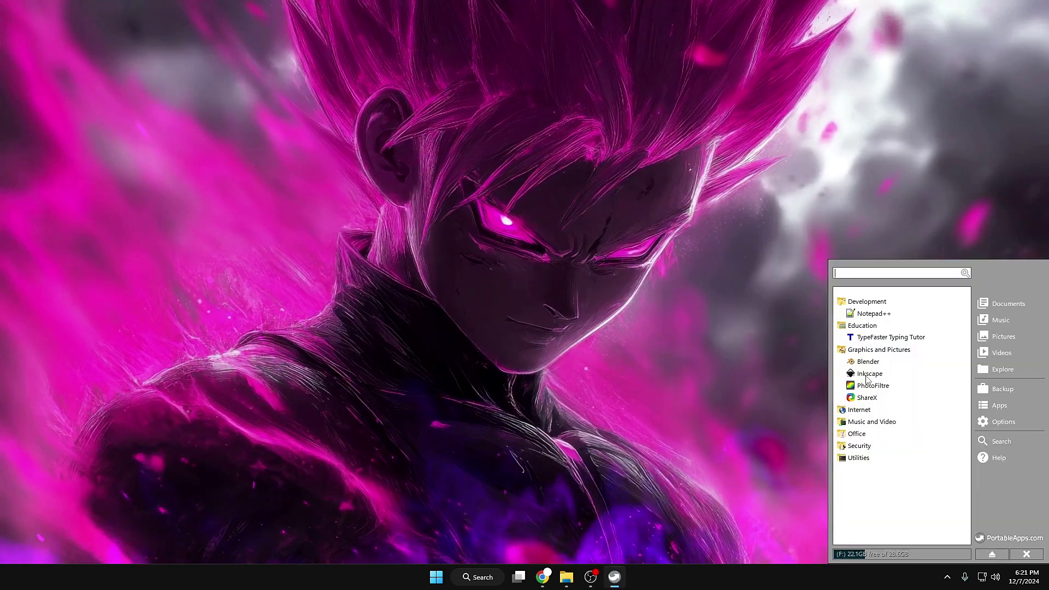
pyautogui.click(861, 410)
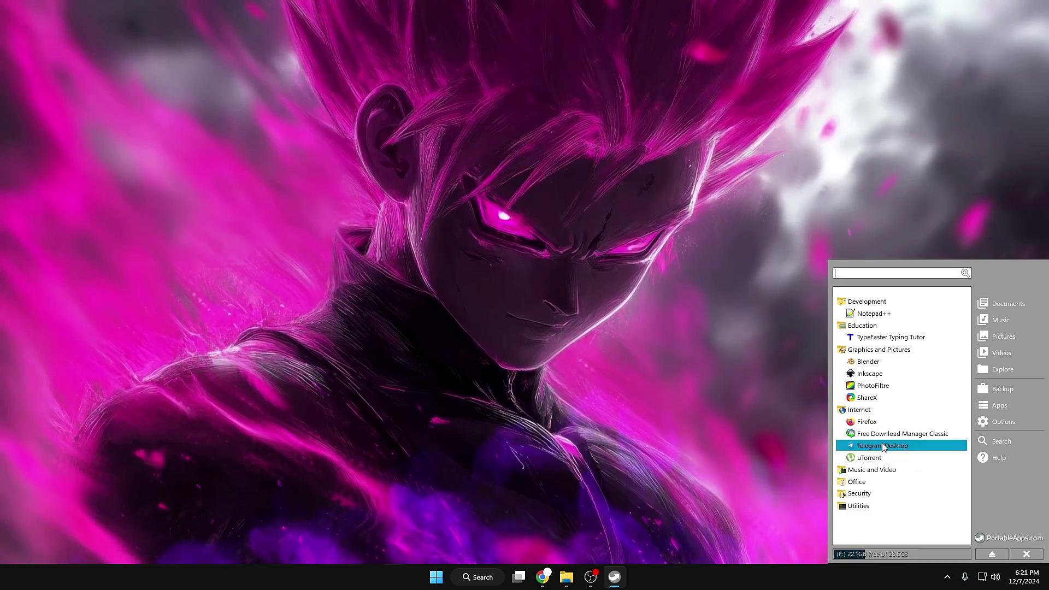
pyautogui.click(872, 470)
pyautogui.scroll(-1, 877, 484)
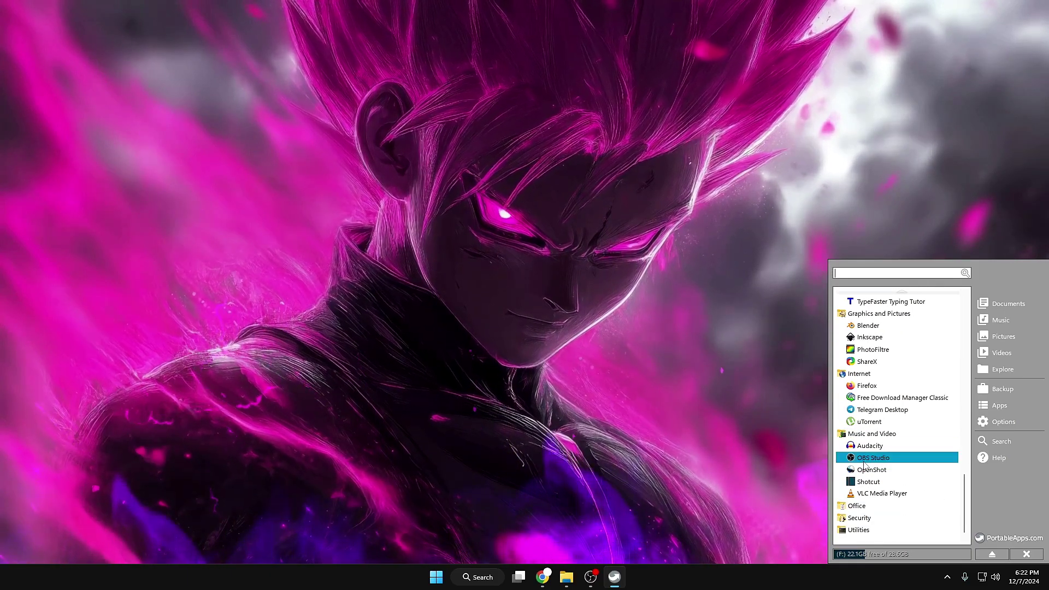
pyautogui.click(860, 506)
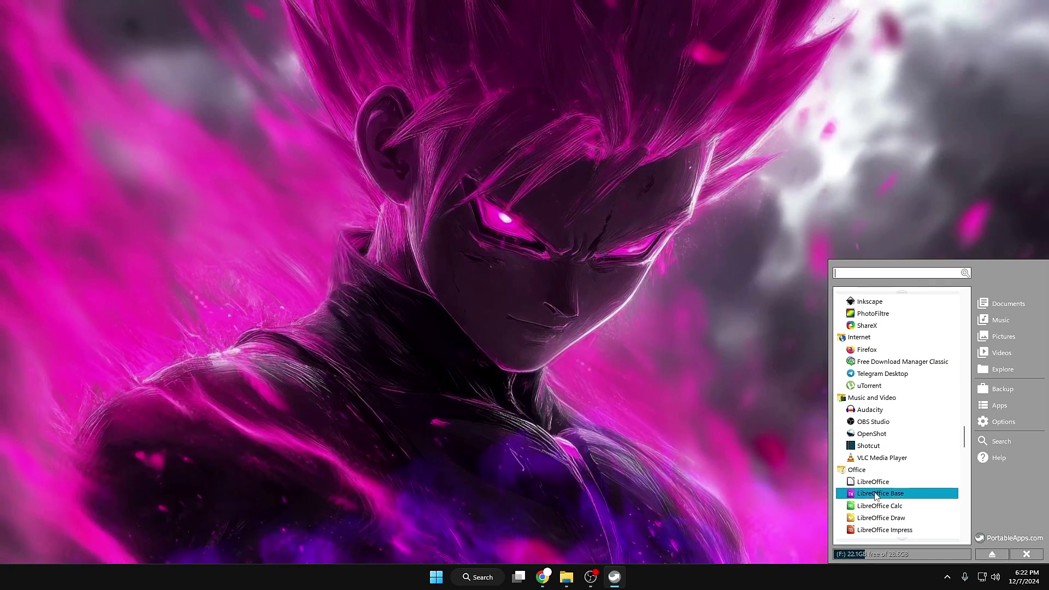
pyautogui.scroll(-1, 875, 495)
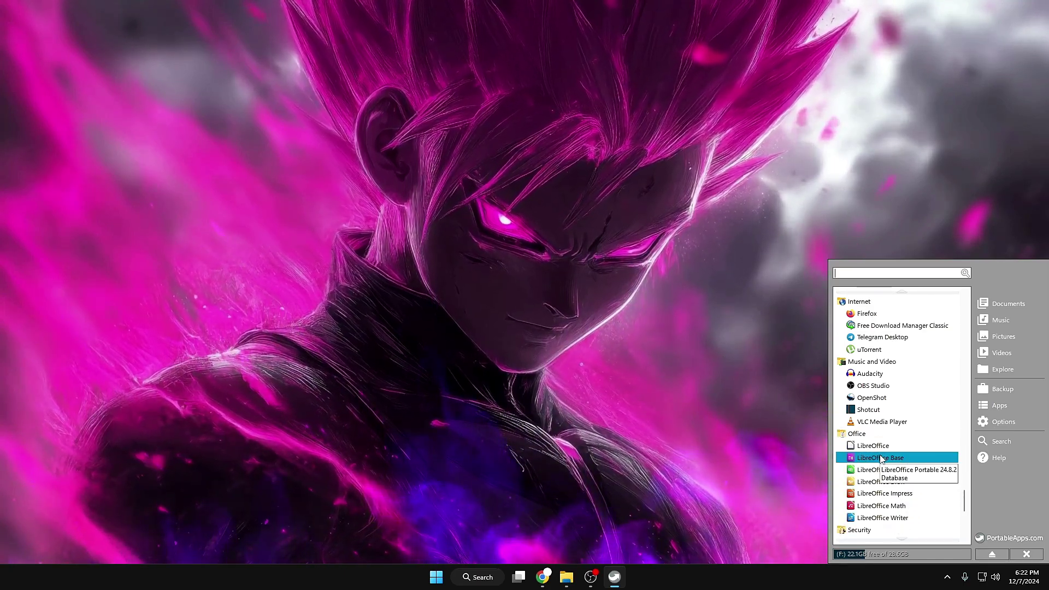
pyautogui.scroll(-1, 901, 382)
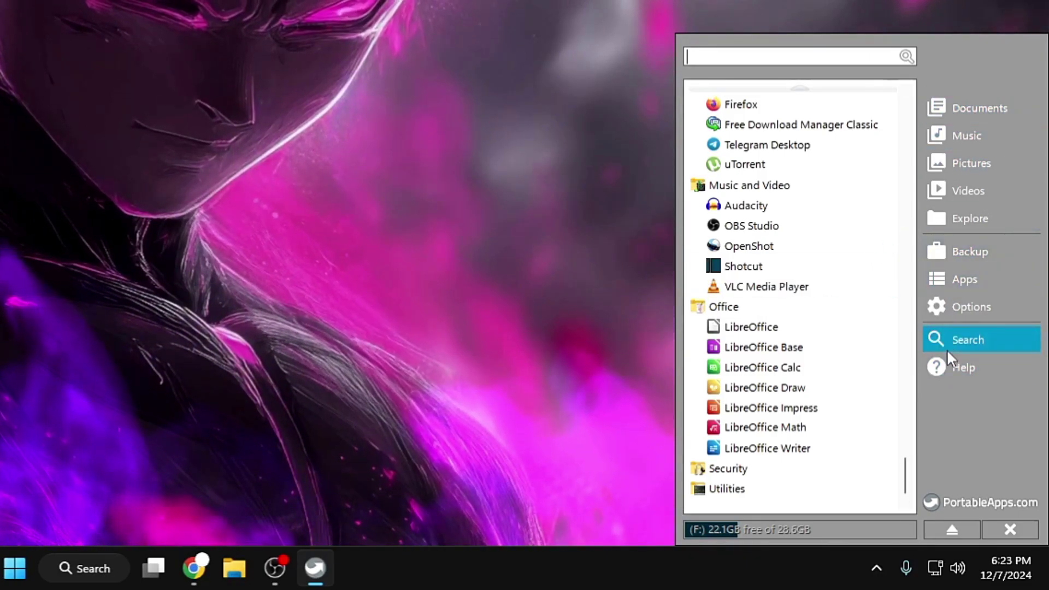
# Open the Portable App Directory to get more apps, listed by category
pyautogui.click(965, 281)
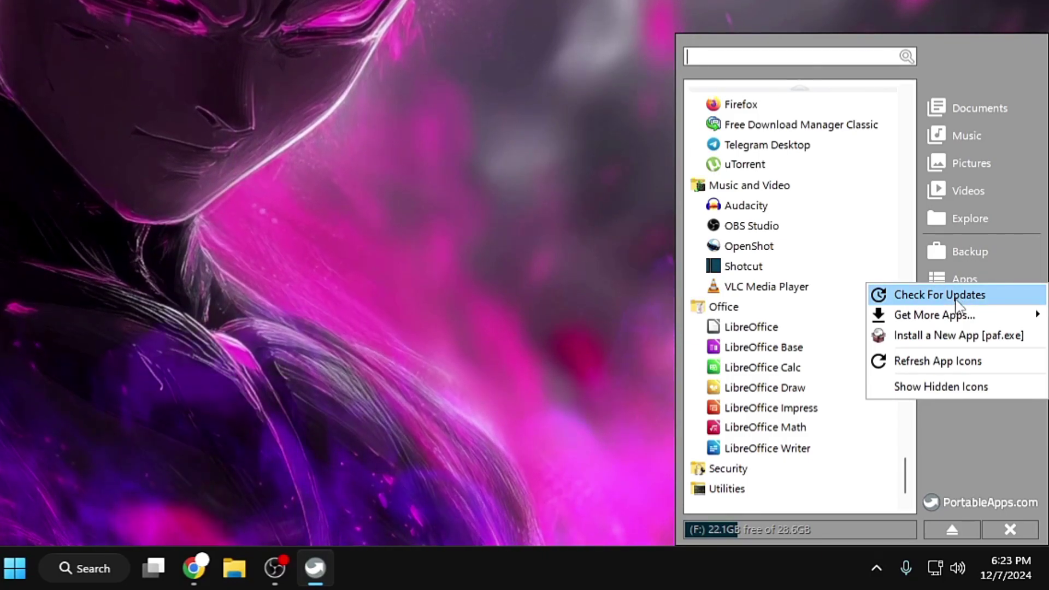
pyautogui.moveTo(936, 321)
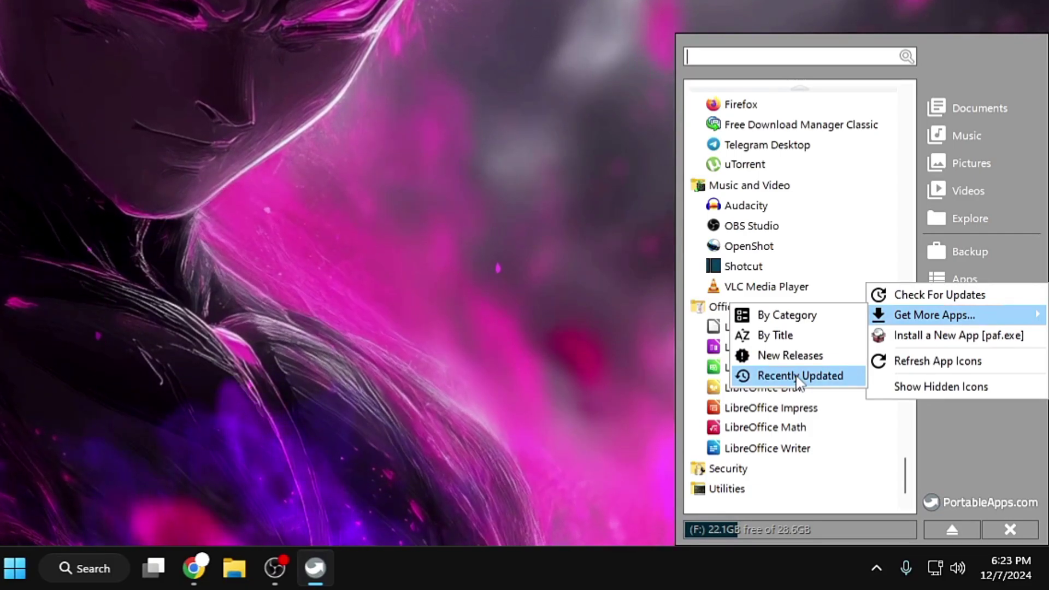
pyautogui.click(787, 315)
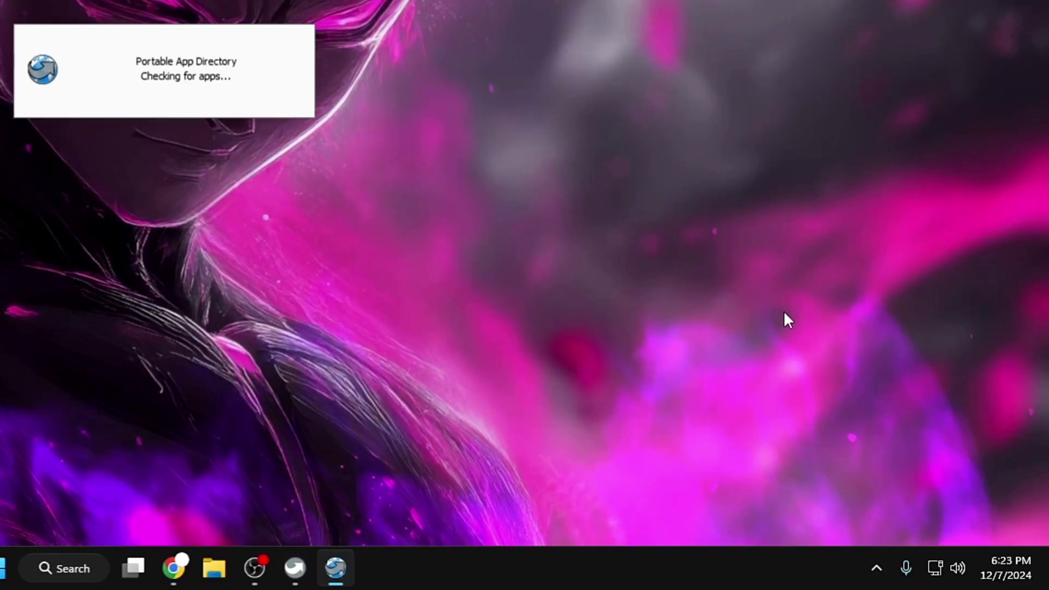